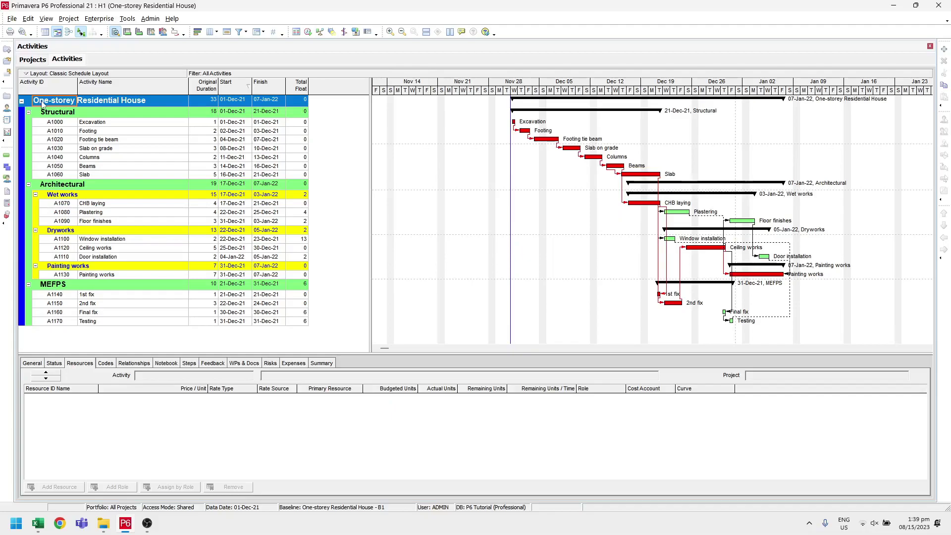
key("alt+Tab")
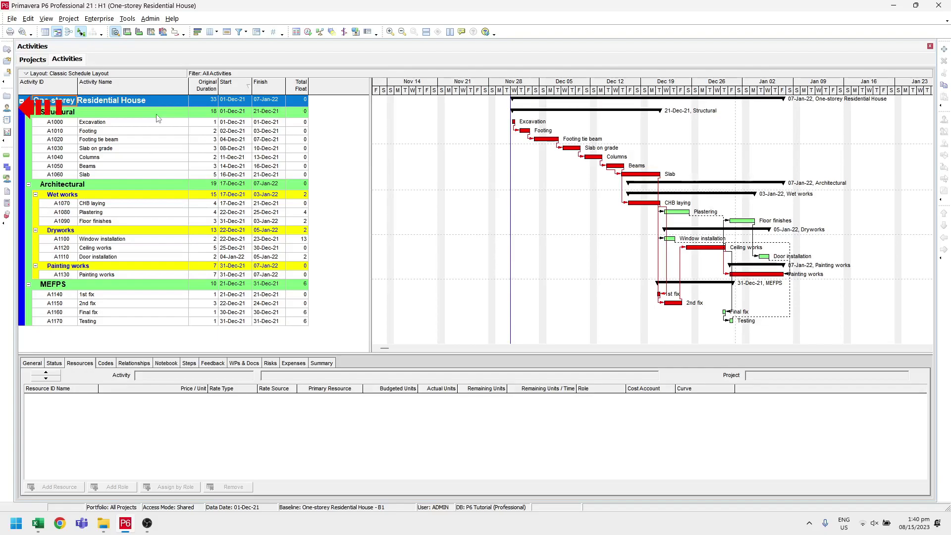
- Add a new resource named Cost under Labor in the resource list and set its resource type to Material
left_click(6, 108)
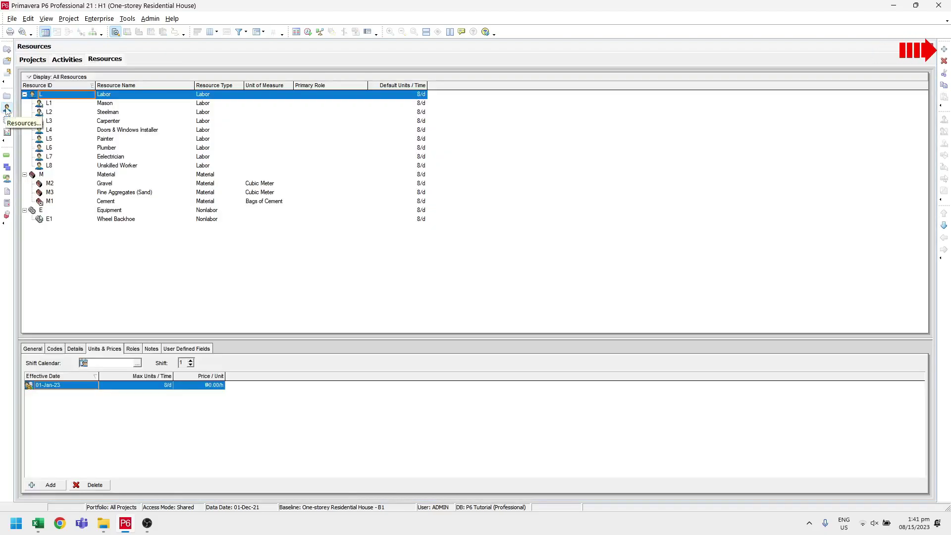
left_click(944, 49)
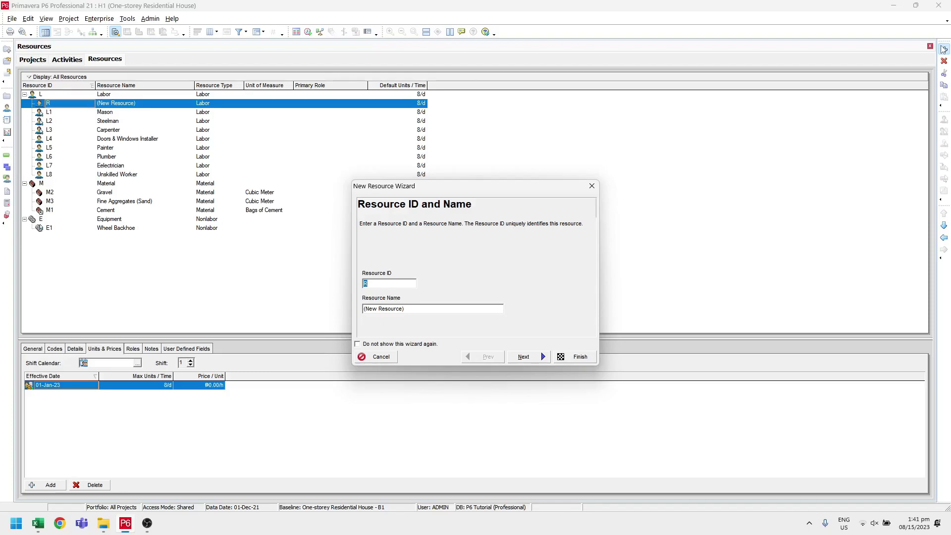
left_click_drag(413, 309, 365, 311)
type("Cost")
left_click(523, 356)
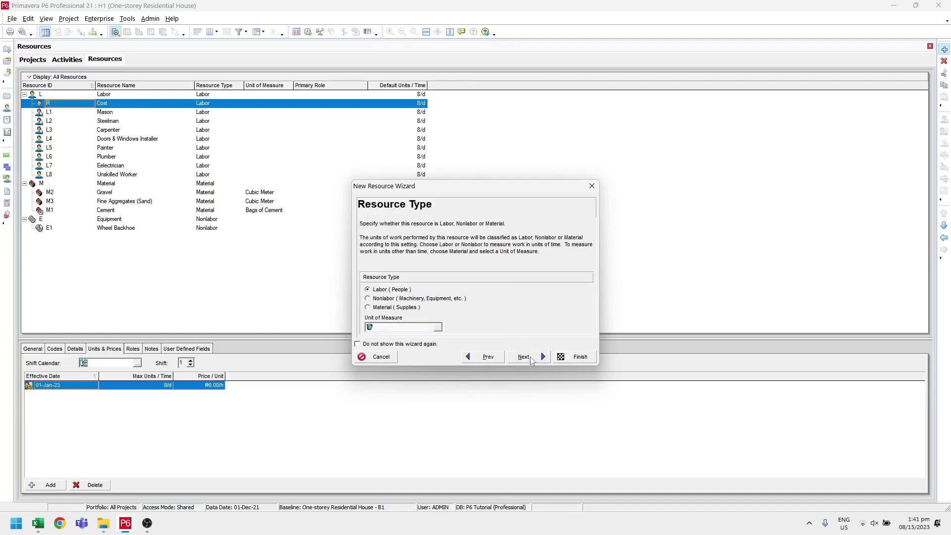
left_click(391, 308)
left_click(521, 357)
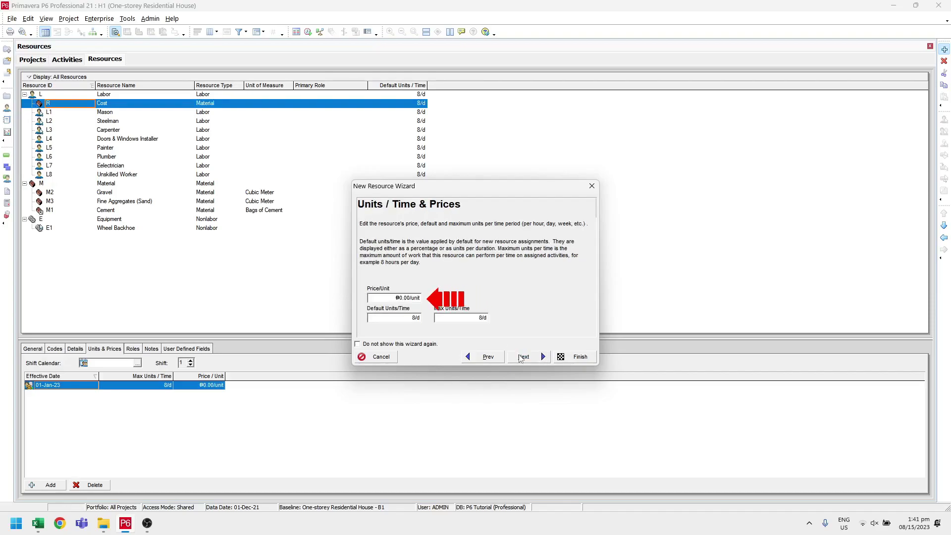
- Set the Cost resource's price per unit to 1 and finish creating it
left_click(381, 300)
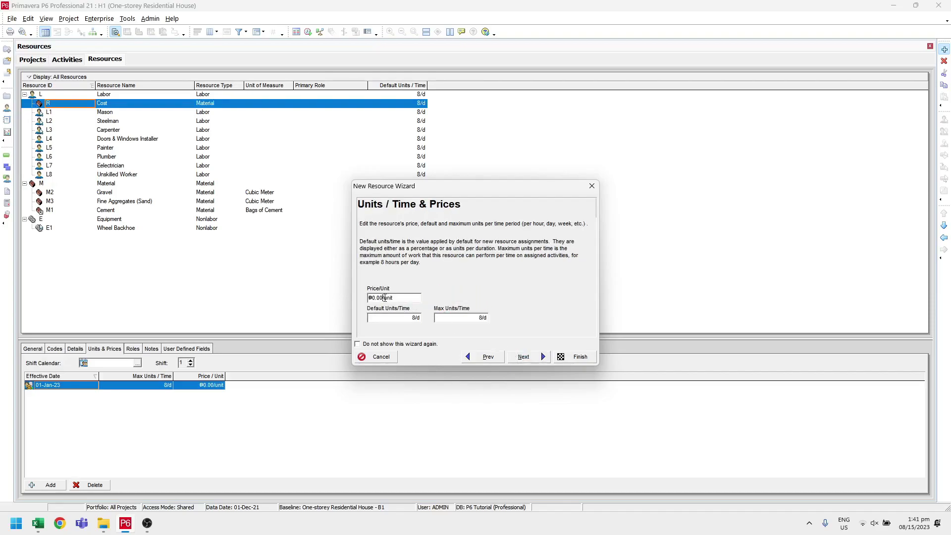
double_click(383, 297)
type("1")
left_click(569, 357)
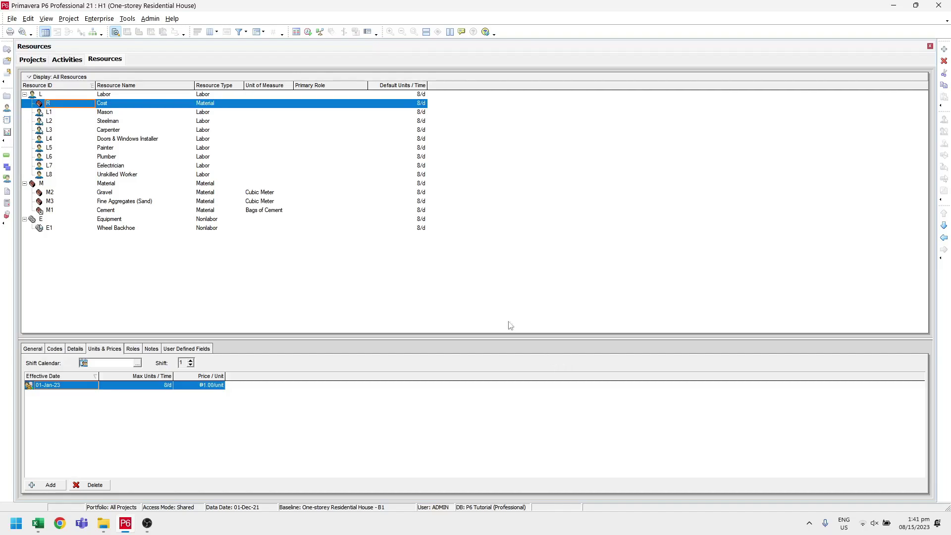
- Assign the Cost resource to all Structural activities from Excavation to Slab
left_click(76, 63)
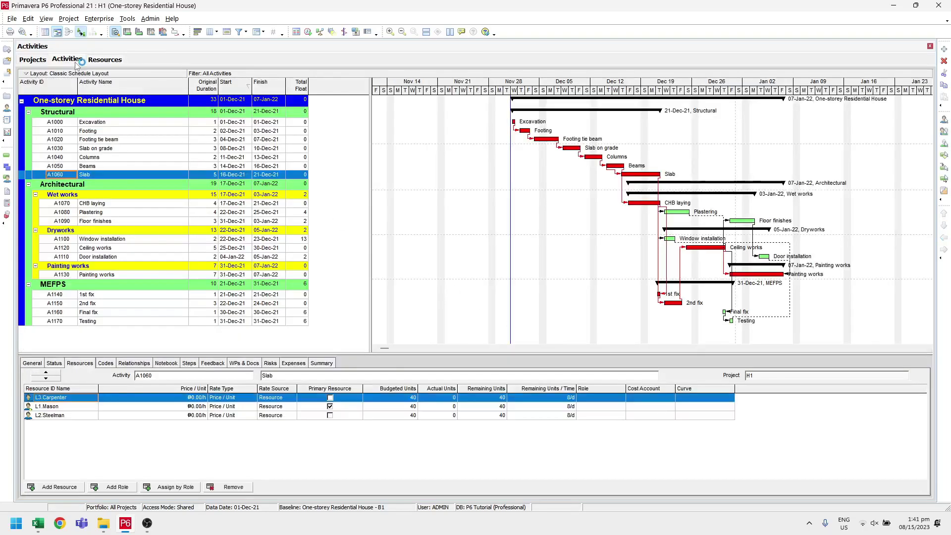
left_click(102, 125)
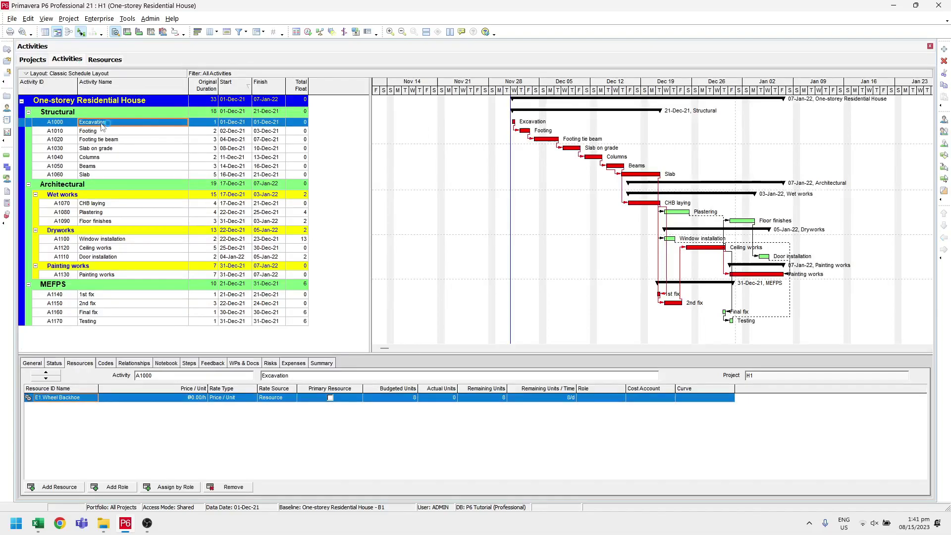
left_click(102, 177, "shift")
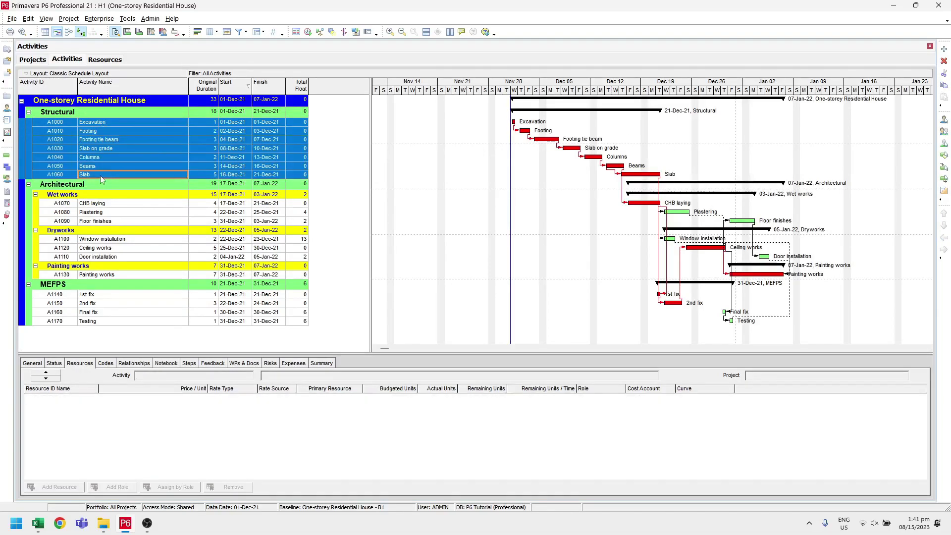
right_click(101, 179)
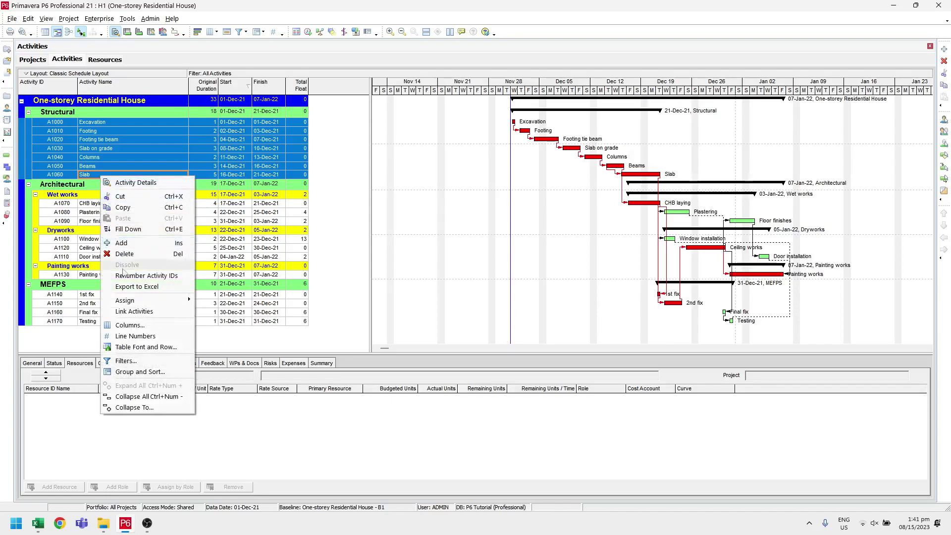
mouse_move(143, 299)
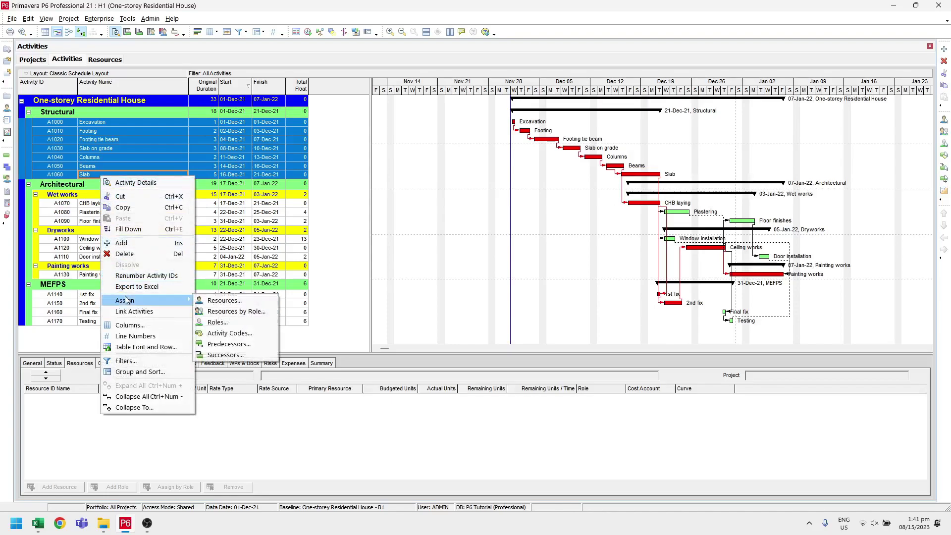
left_click(213, 300)
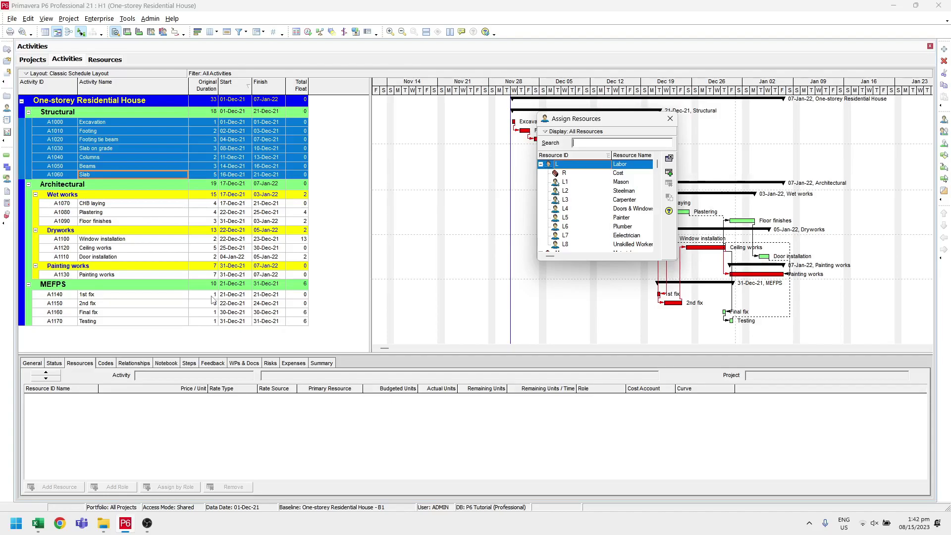
left_click(621, 173)
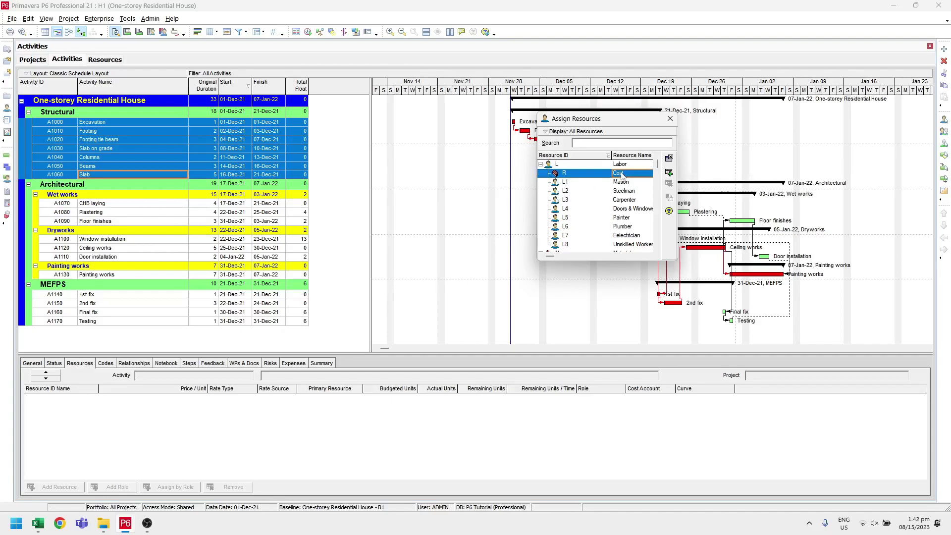
left_click(669, 173)
left_click(669, 158)
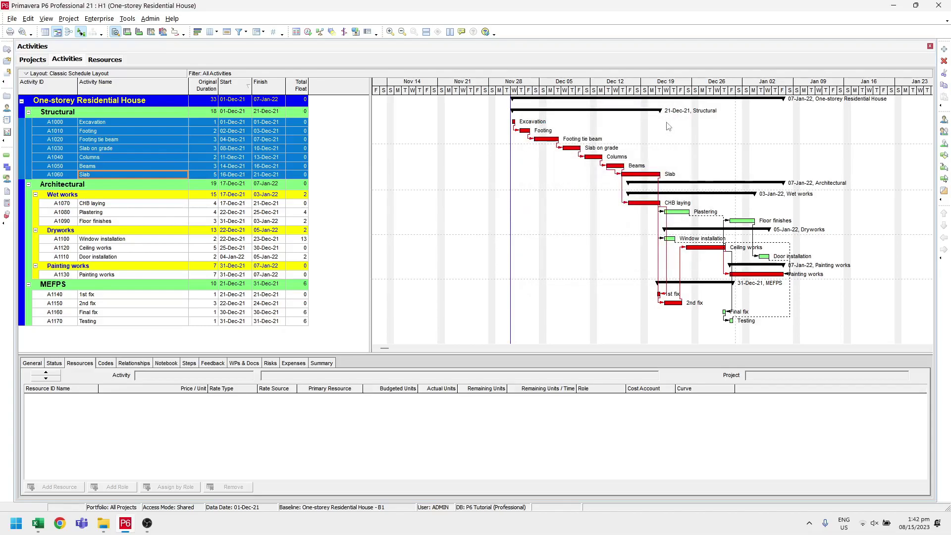
- Set the budgeted units of the Cost resource on the Excavation activity to 5000
left_click(231, 123)
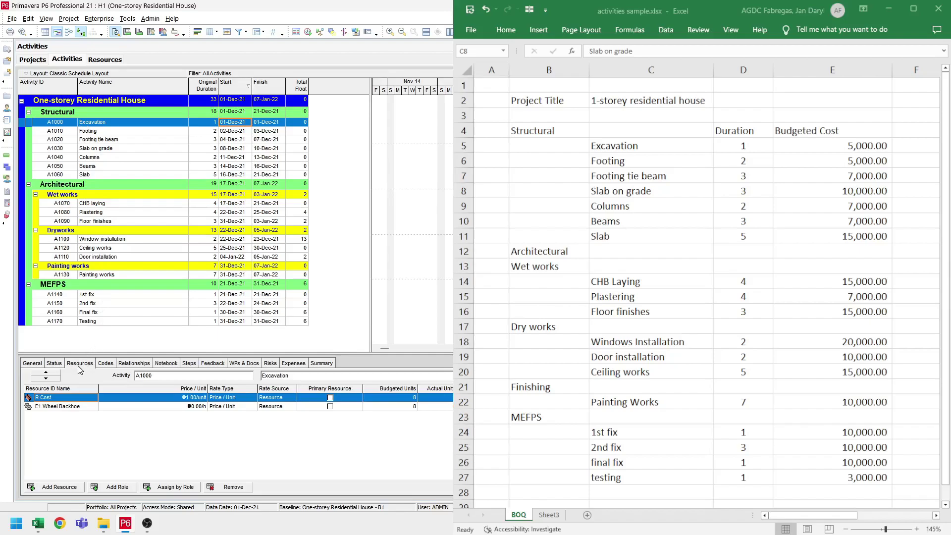
left_click(396, 401)
type("5")
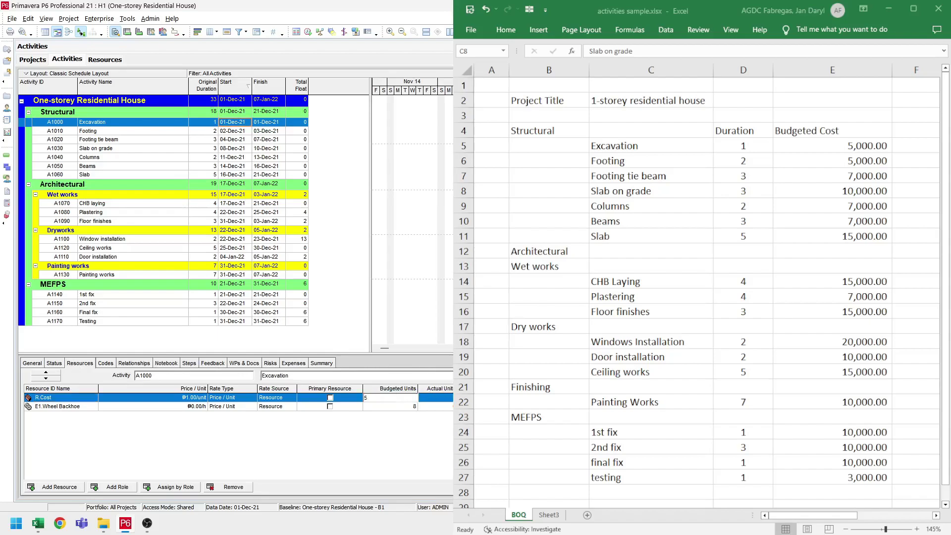
type("000")
key("Return")
- Set the budgeted units of the Cost resource on the Footing activity to 5000
left_click(94, 132)
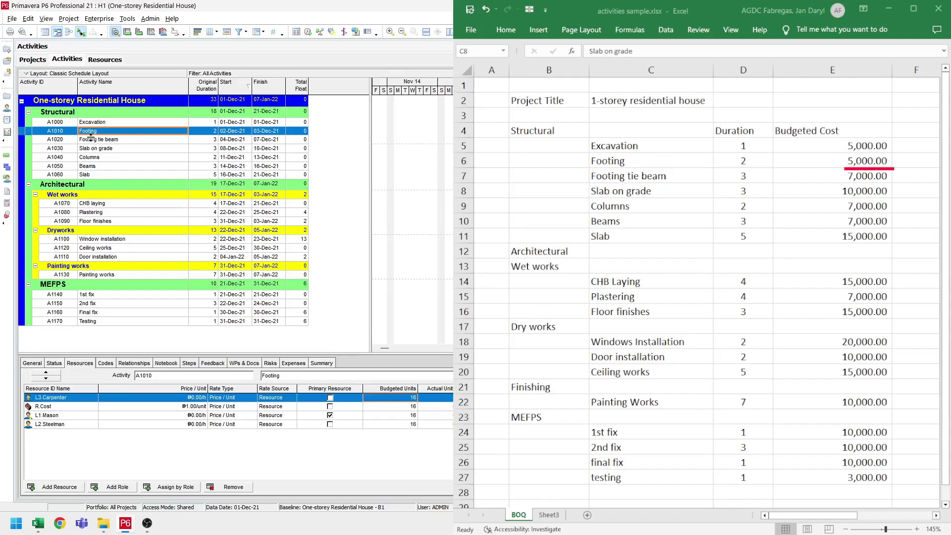
left_click(53, 407)
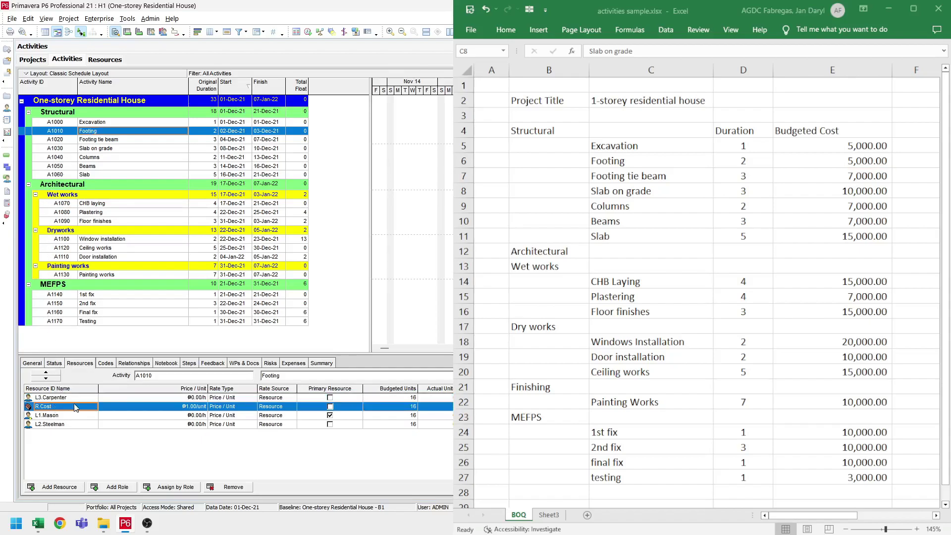
left_click(382, 407)
type("5")
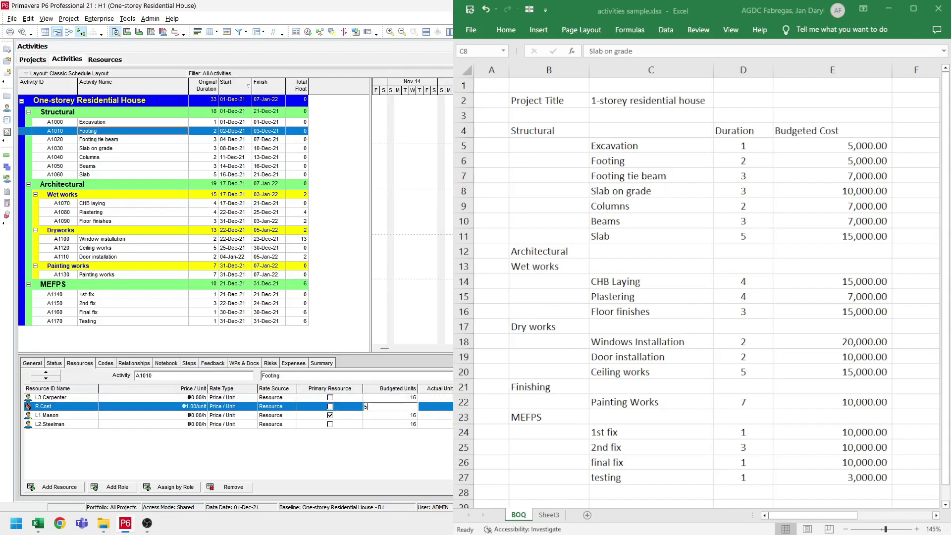
type("000")
key("Return")
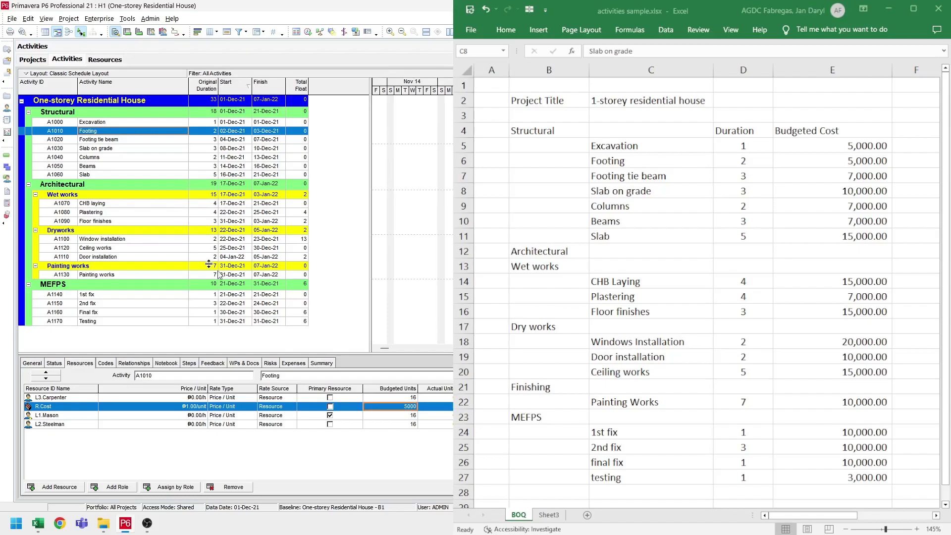
- Set the budgeted units of the Cost resource on the Footing tie beam activity to 7000
left_click(113, 142)
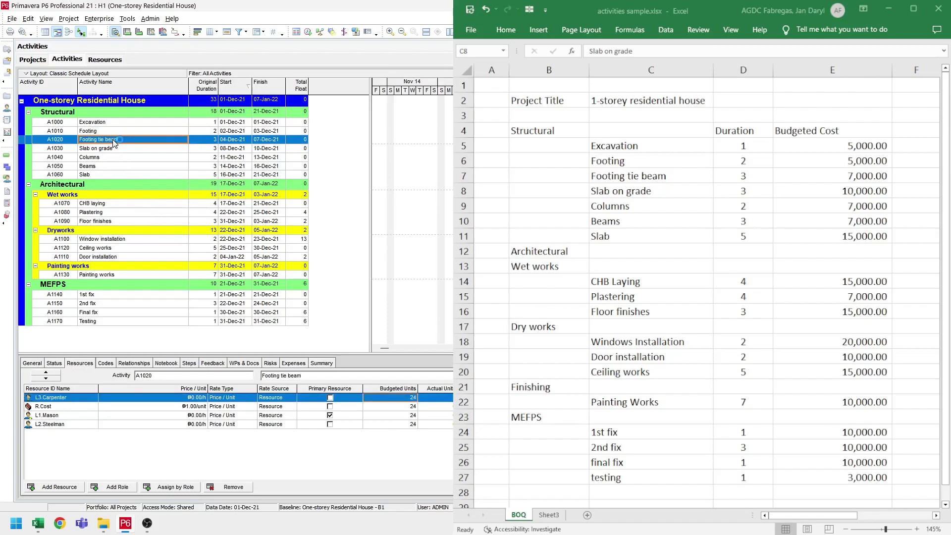
left_click(73, 409)
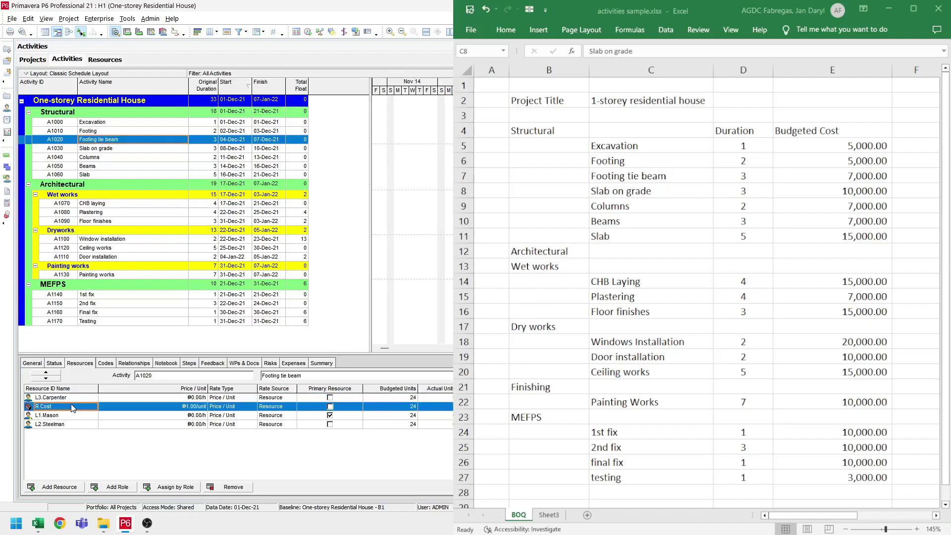
left_click(401, 409)
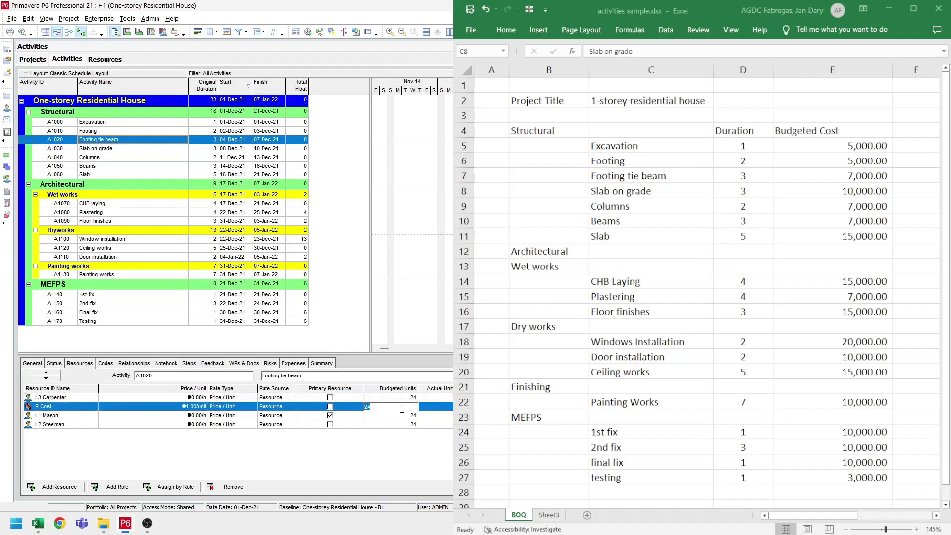
type("7000")
key("Return")
- Set the budgeted units of the Cost resource on the Slab on grade activity to 10000
left_click(132, 149)
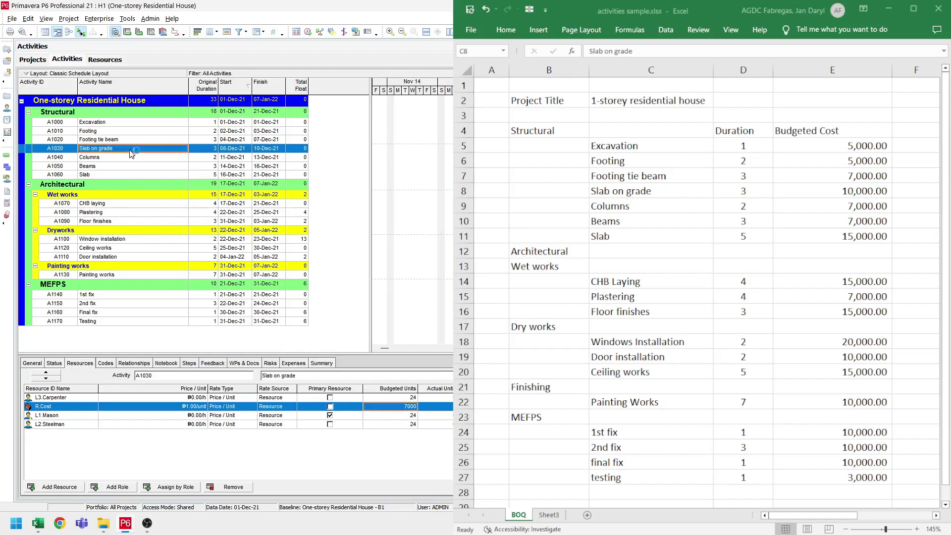
left_click(69, 406)
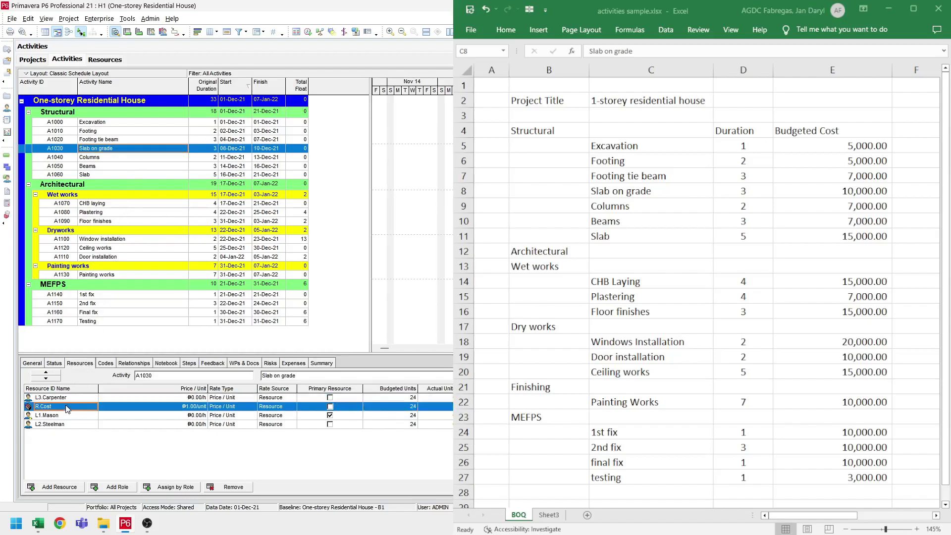
left_click(396, 408)
type("10000")
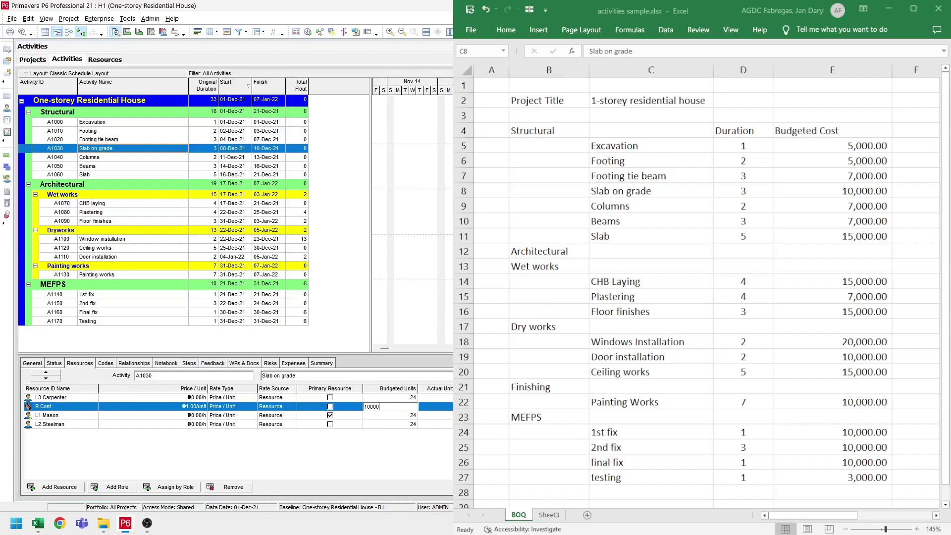
key("Return")
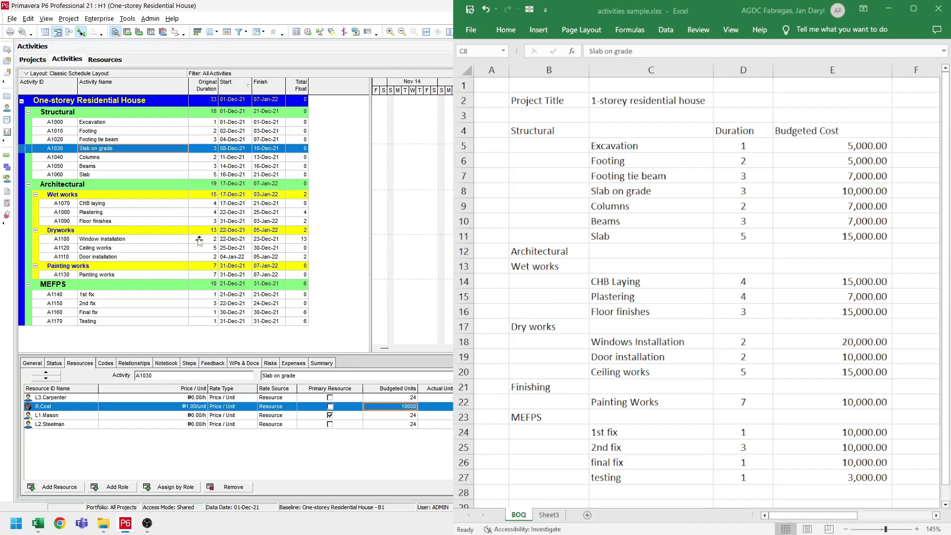
- Set the budgeted units of the Cost resource on the Columns activity to 7000
left_click(119, 158)
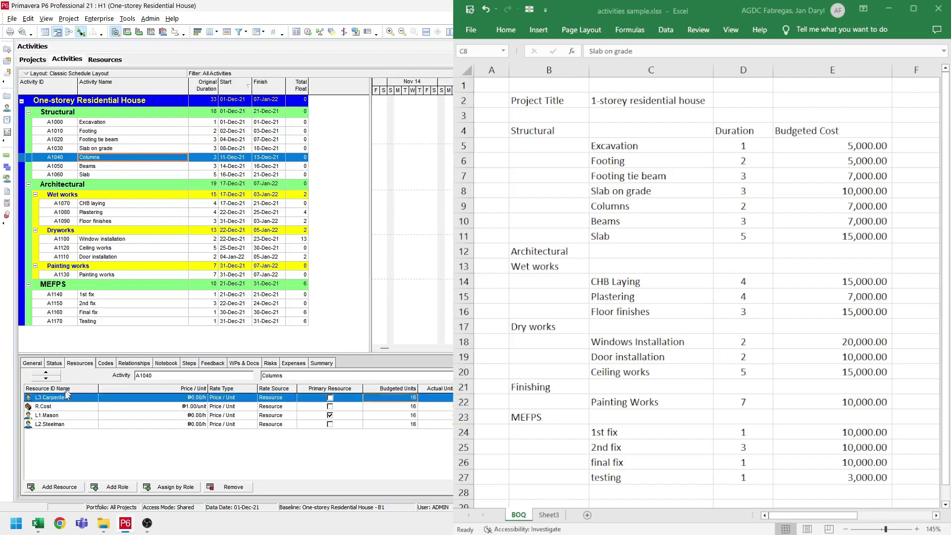
left_click(63, 407)
left_click(411, 408)
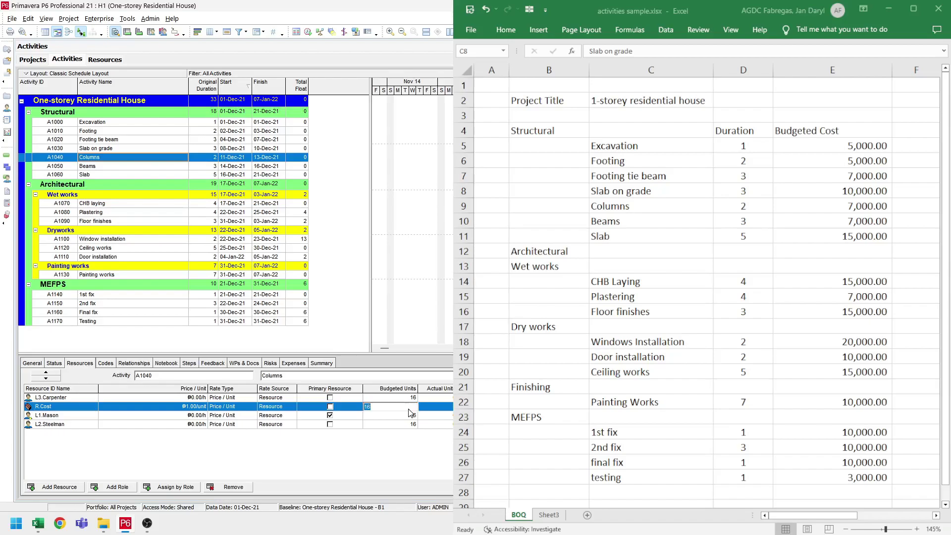
type("7000")
key("Return")
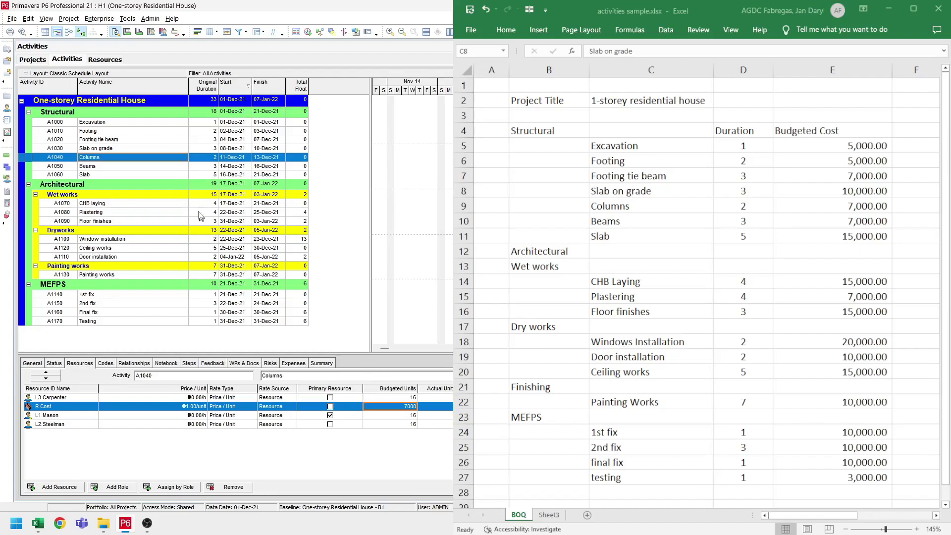
- Set the budgeted units of the Cost resource on the Beams activity to 7000
left_click(110, 165)
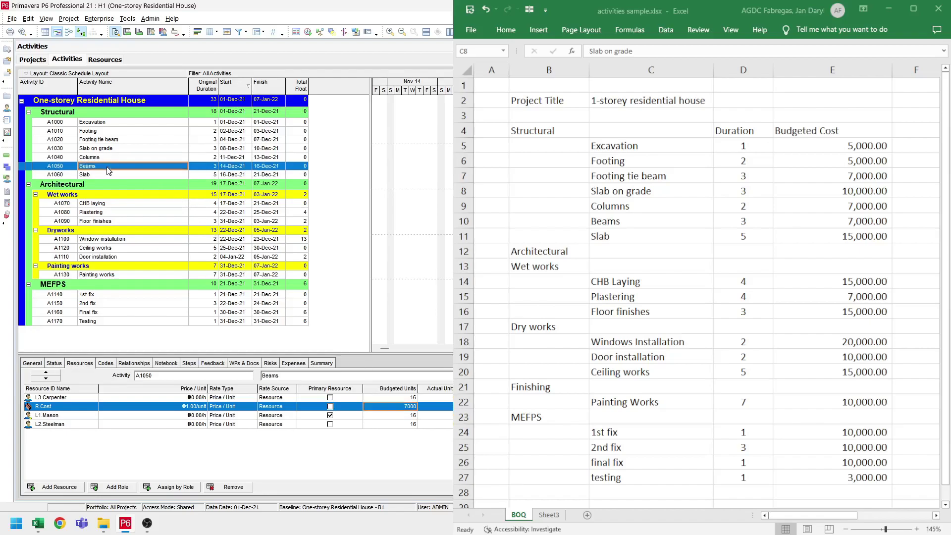
left_click(69, 407)
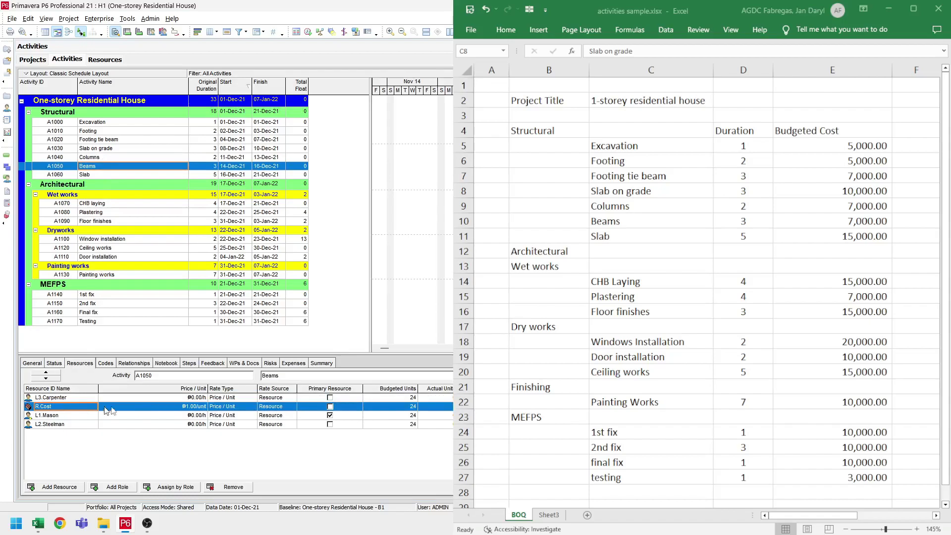
left_click(405, 408)
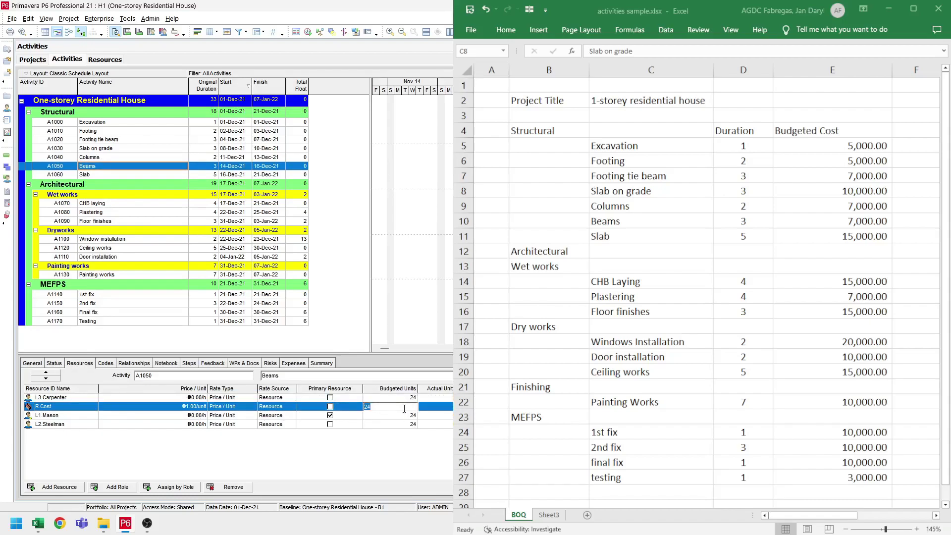
type("7000")
key("Return")
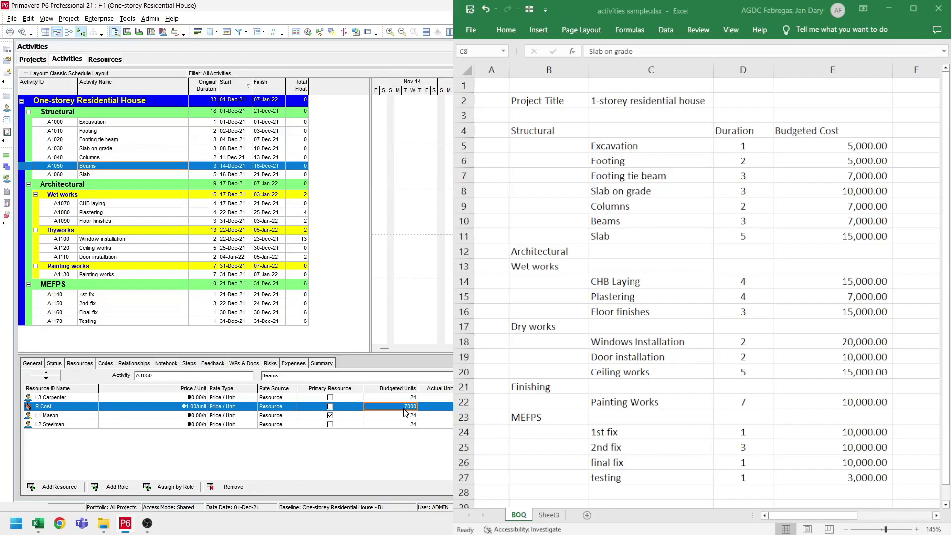
- Set the budgeted units of the Cost resource on the Slab activity to 15000
left_click(216, 175)
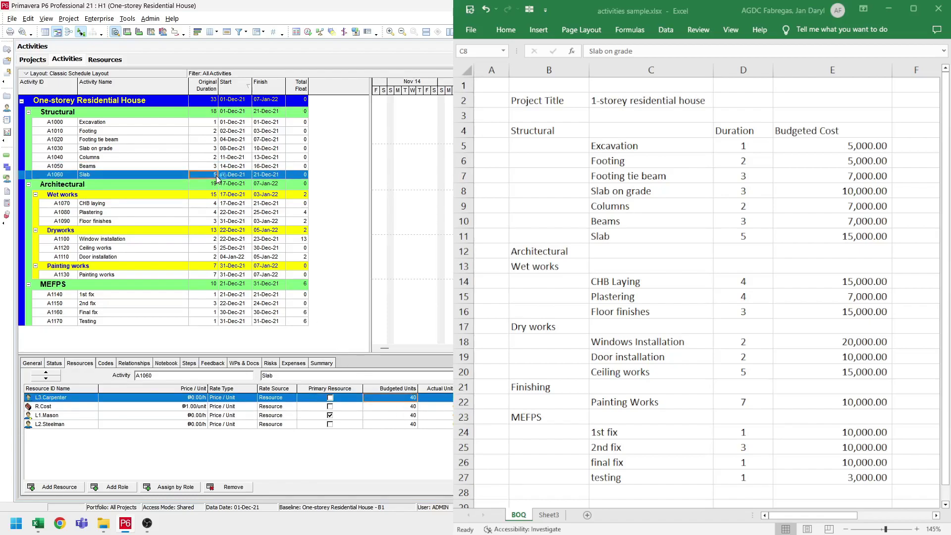
left_click(60, 407)
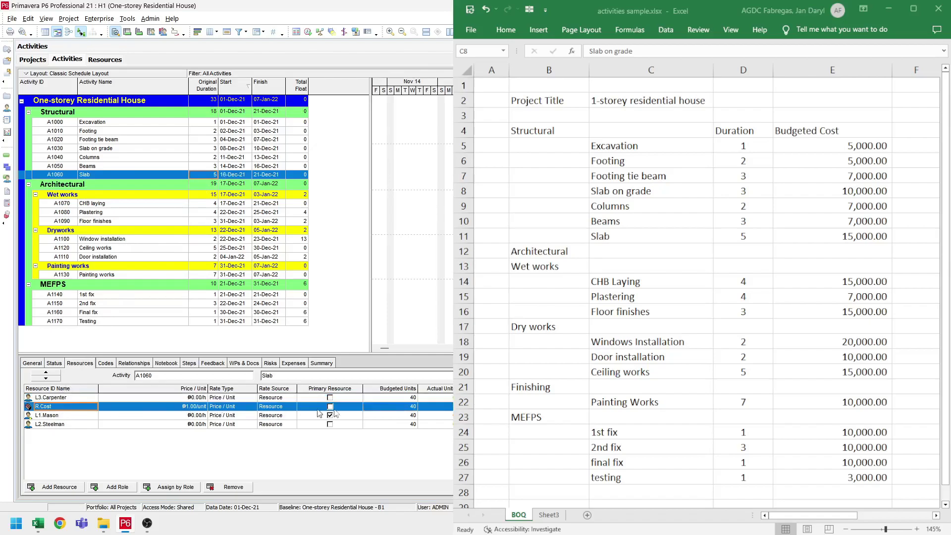
left_click(386, 407)
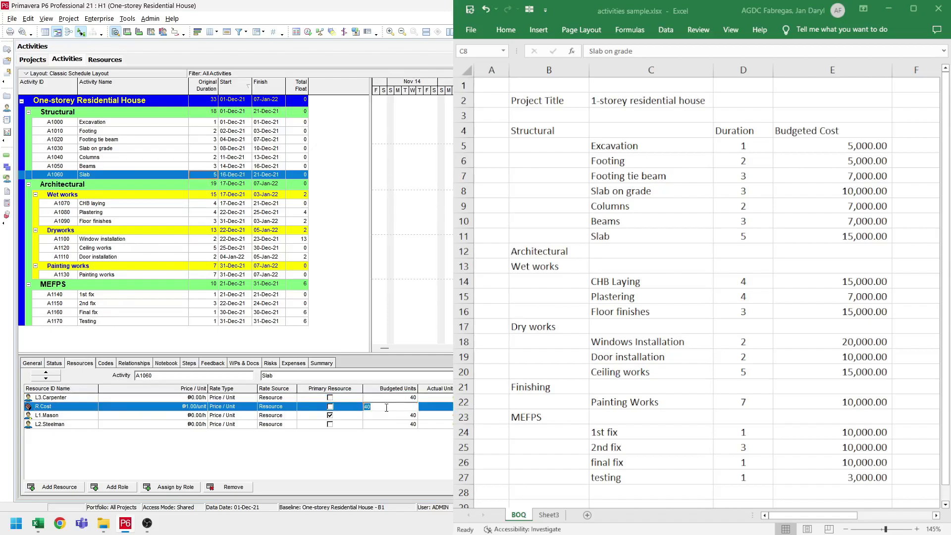
type("15000")
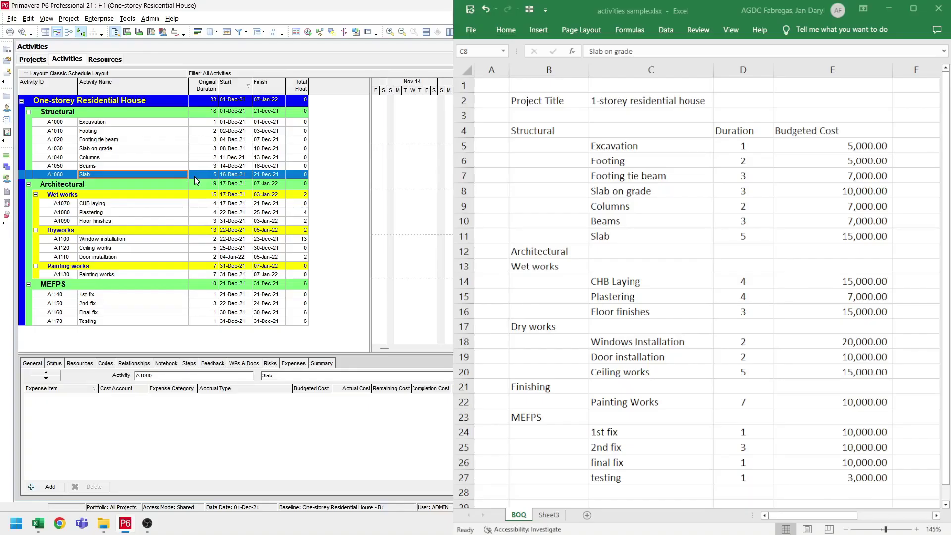
- Add an expense item named CHB laying to the CHB laying activity with a budgeted cost of 15000
left_click(147, 204)
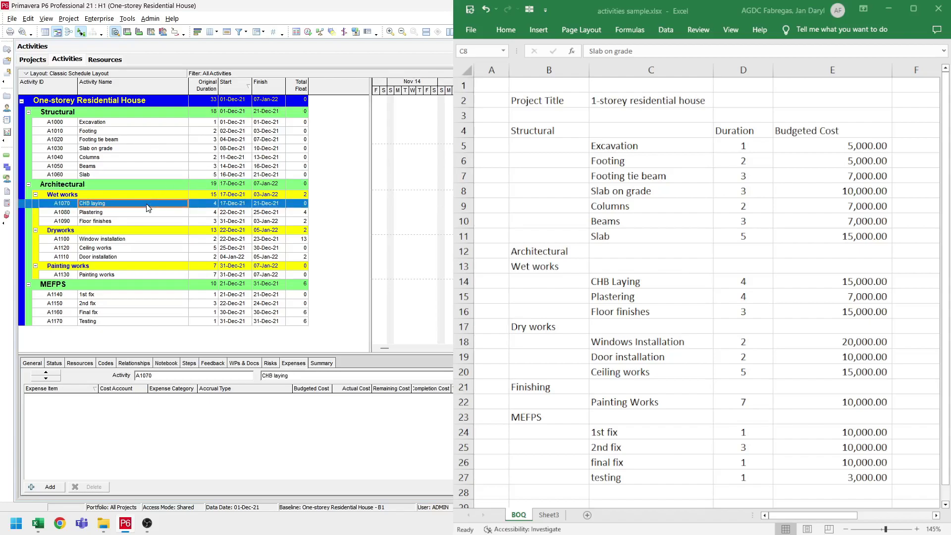
left_click(294, 366)
left_click(52, 488)
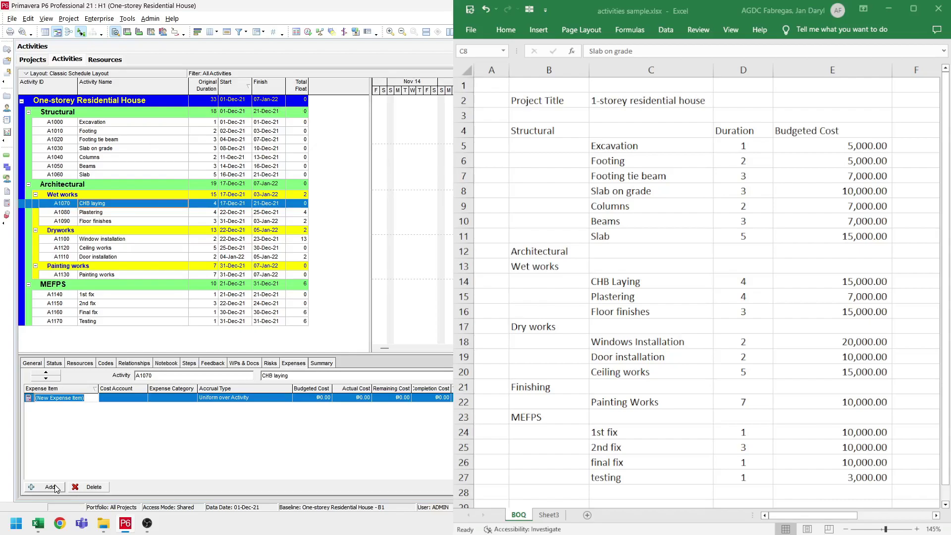
type("CHB laying")
key("Return")
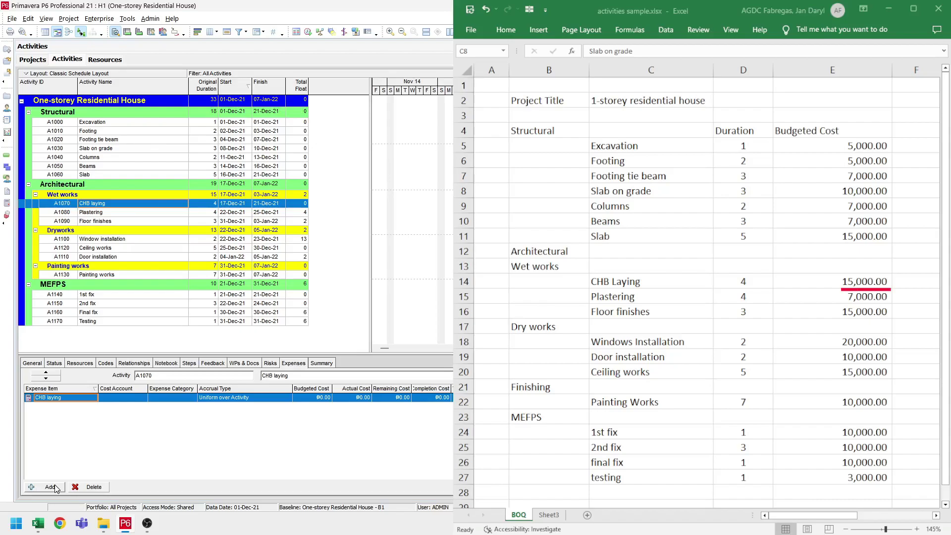
left_click(324, 399)
type("15,00")
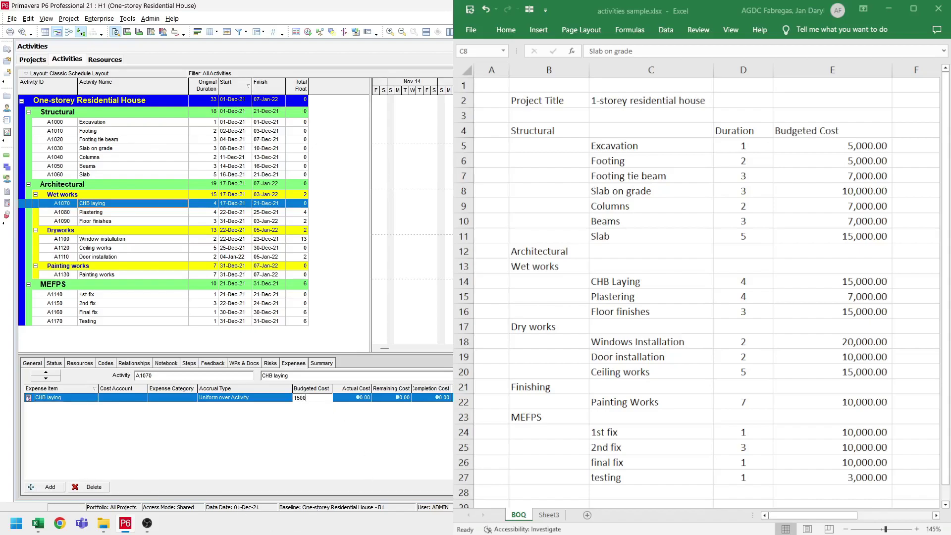
type("0")
key("Return")
- Add an expense item named plastering to the Plastering activity with a budgeted cost of 7000
left_click(140, 214)
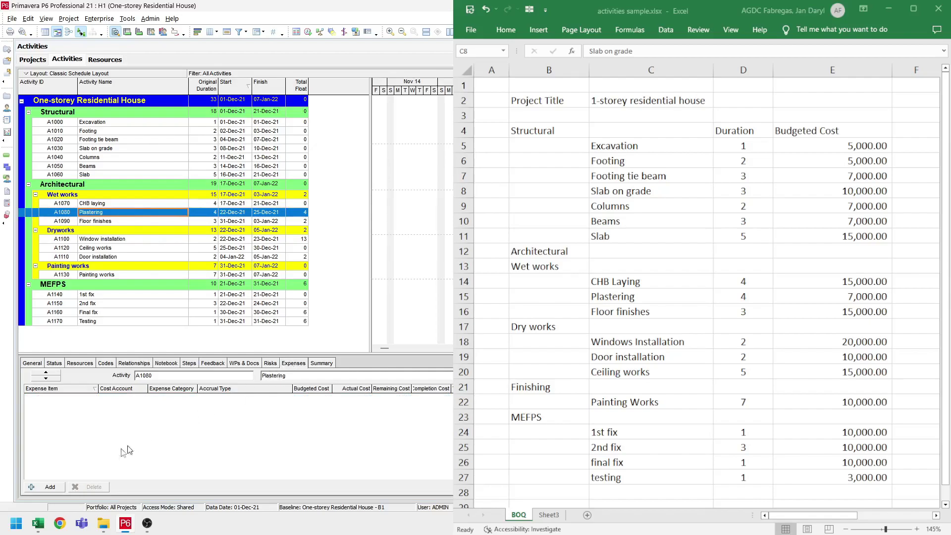
left_click(49, 488)
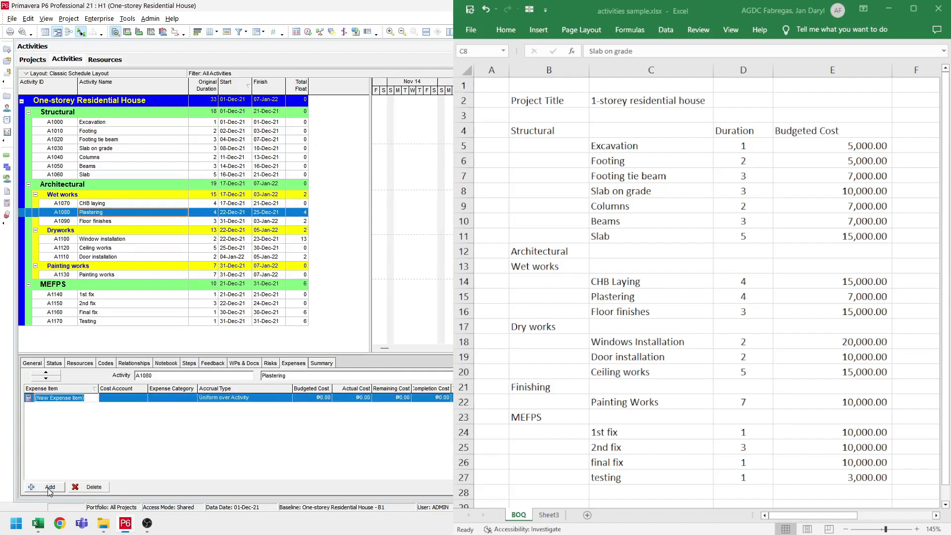
type("plastering")
key("Return")
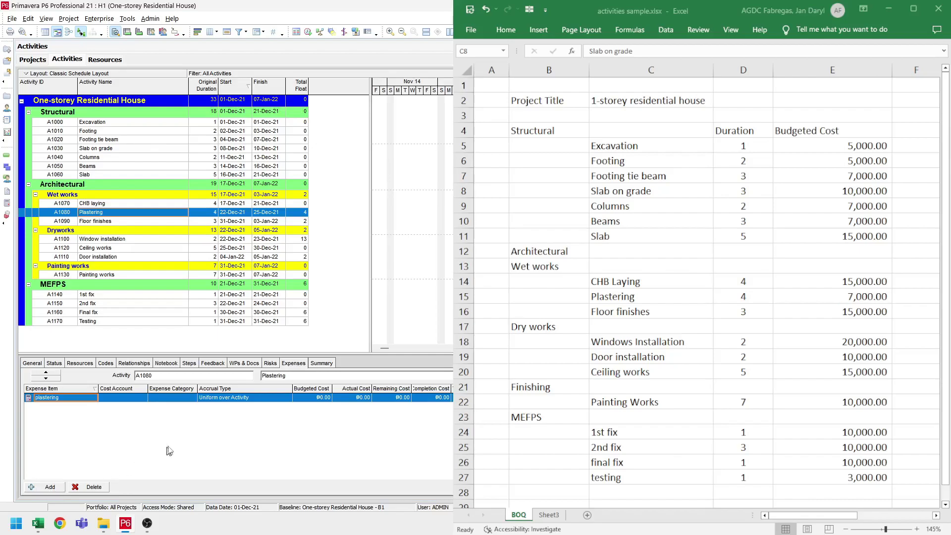
left_click(318, 398)
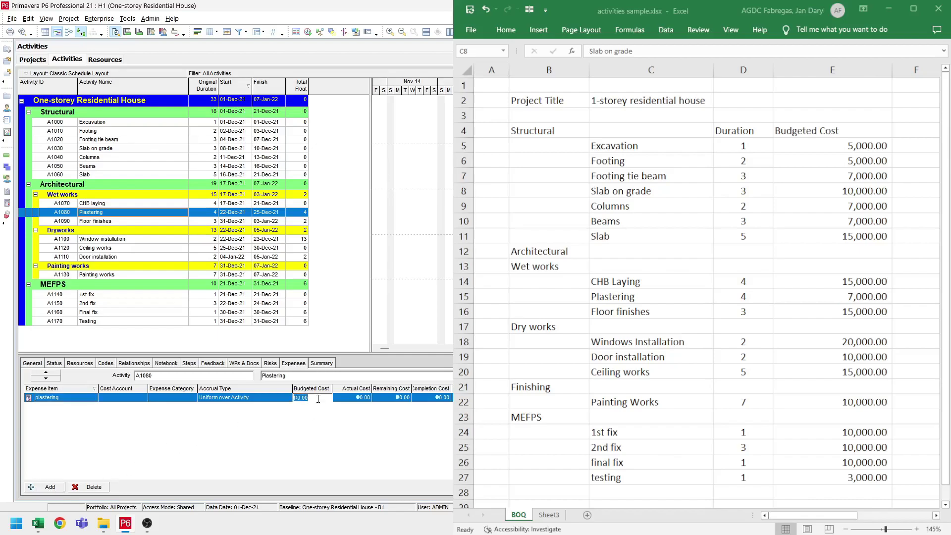
type("7000")
key("Return")
- Add an expense item named floor finishes to the Floor finishes activity with a budgeted cost of 15000
left_click(154, 222)
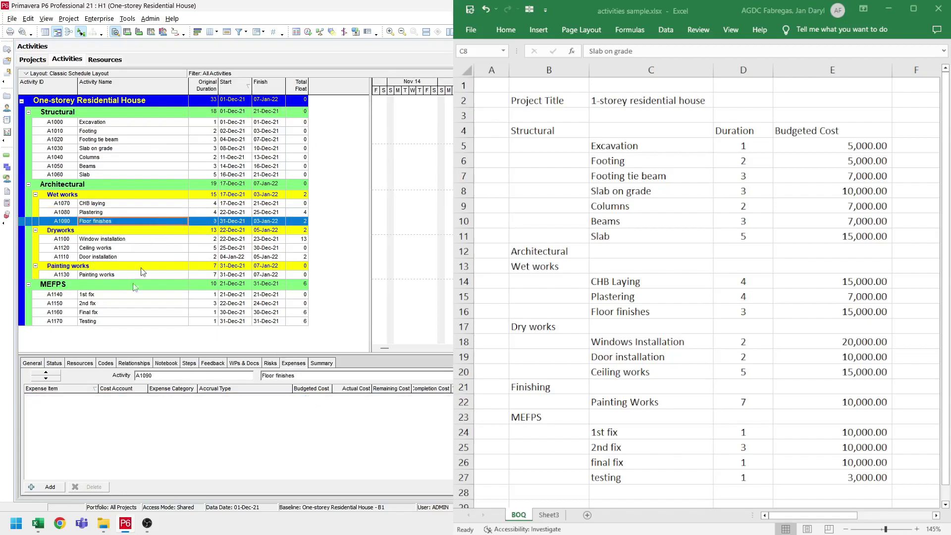
left_click(52, 488)
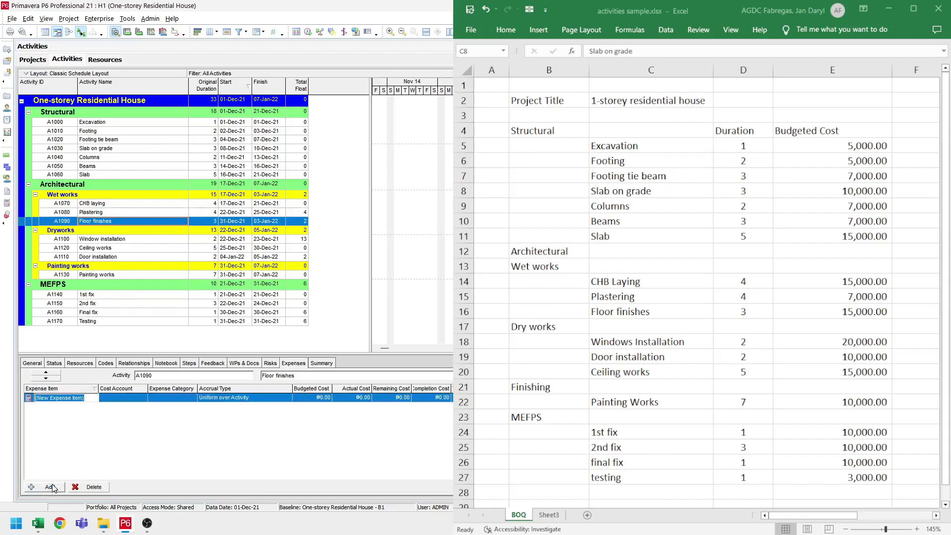
type("floor finishes")
key("Return")
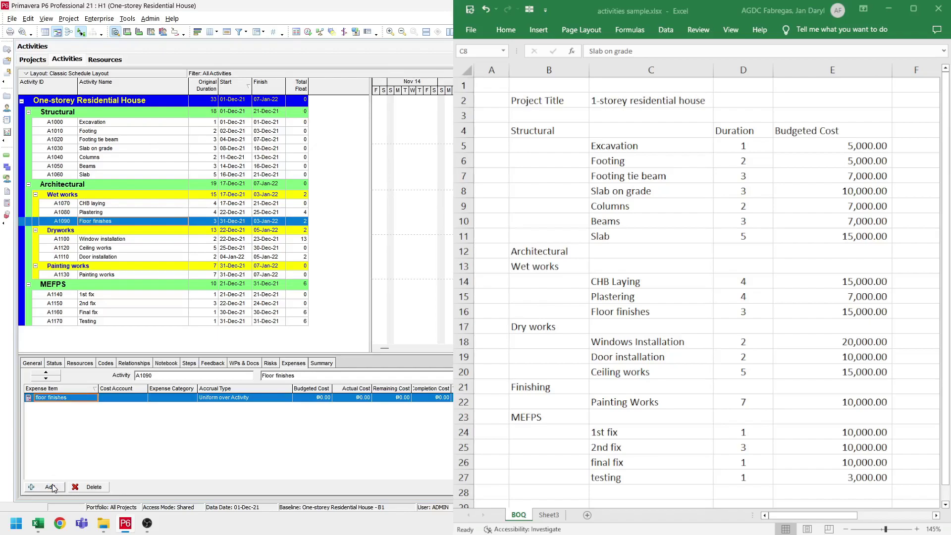
left_click(316, 399)
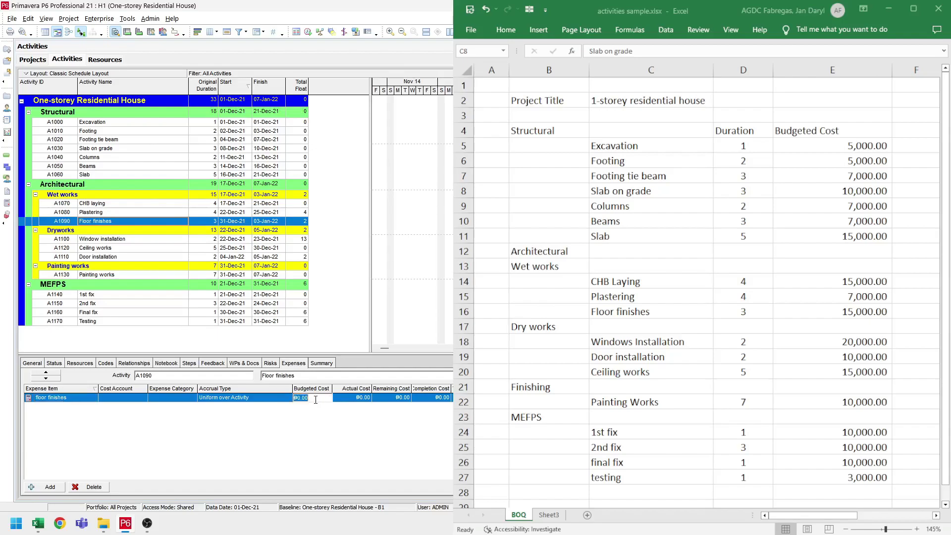
type("15000")
key("Return")
- Add an expense item named Windows to the Window installation activity with a budgeted cost of 20000
left_click(155, 239)
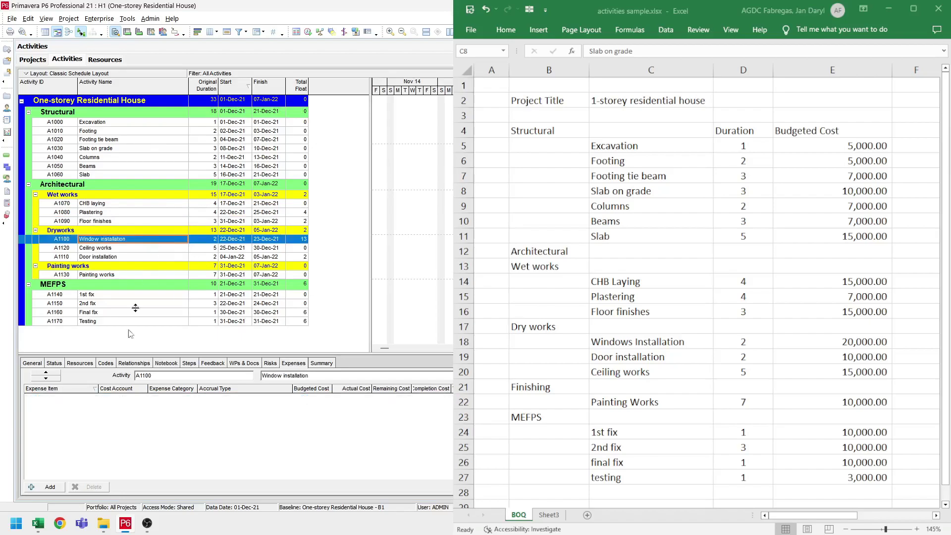
left_click(53, 488)
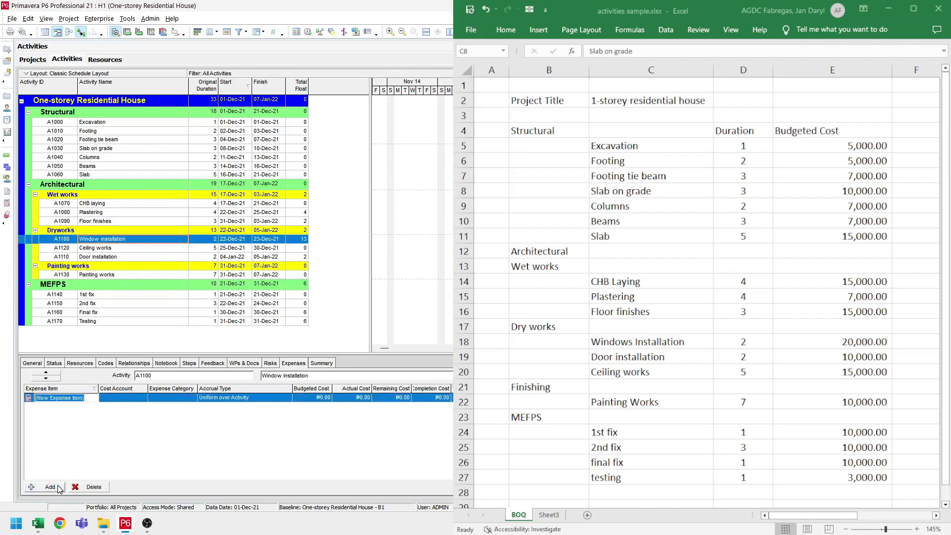
type("Windows")
key("Return")
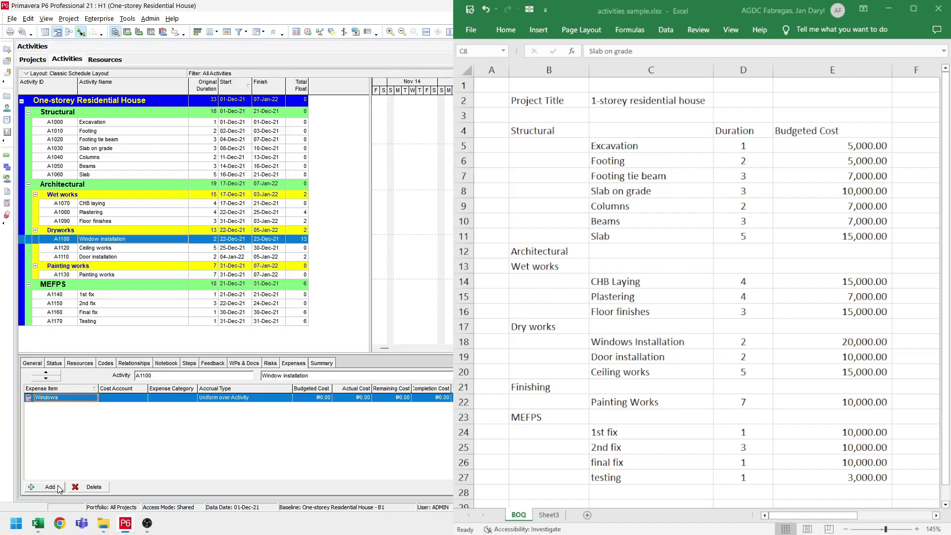
left_click(307, 397)
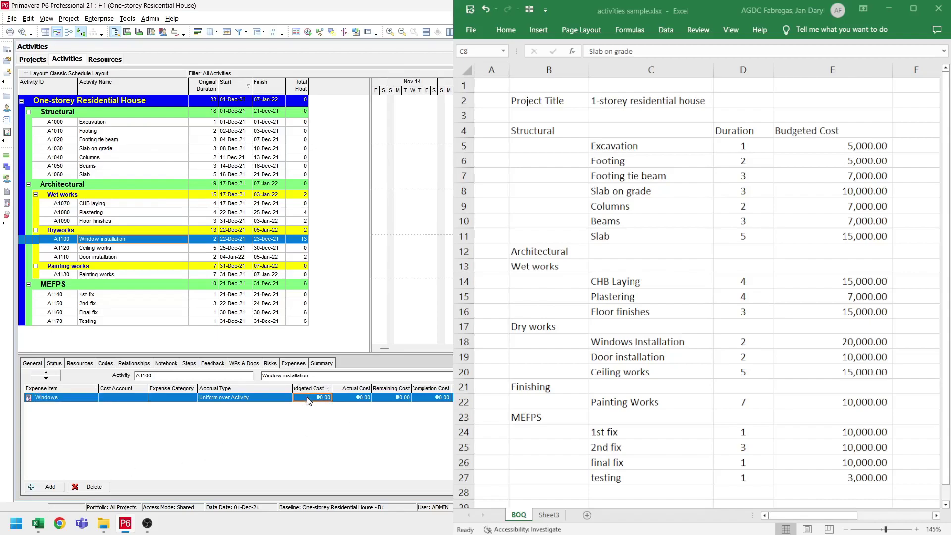
type("20000")
key("Return")
- Add an expense item named Ceiling to the Ceiling works activity with a budgeted cost of 15000
left_click(201, 249)
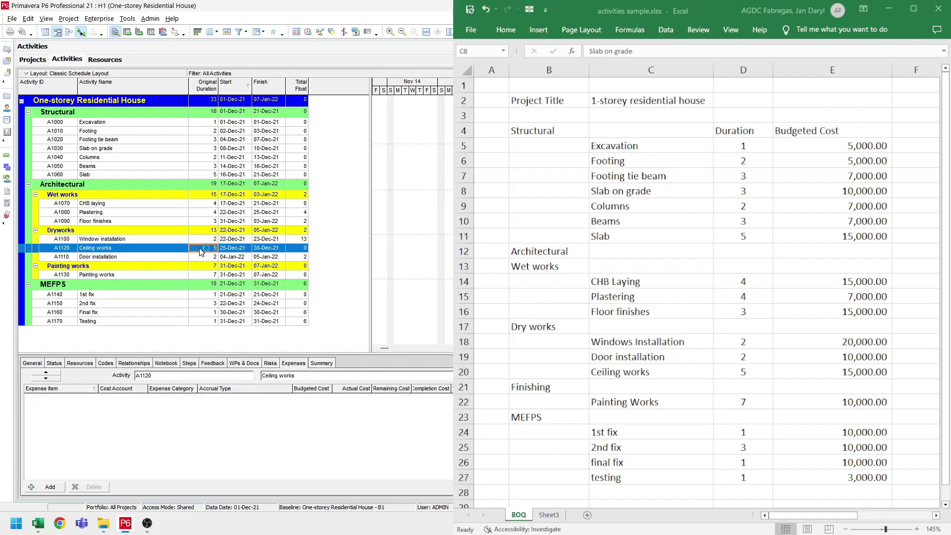
left_click(47, 487)
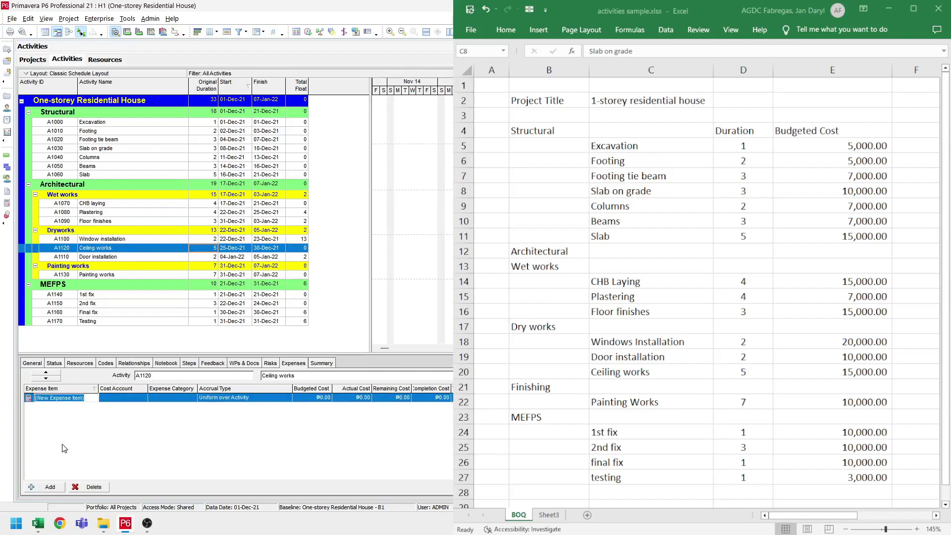
type("Ceiling")
left_click(317, 397)
type("15000")
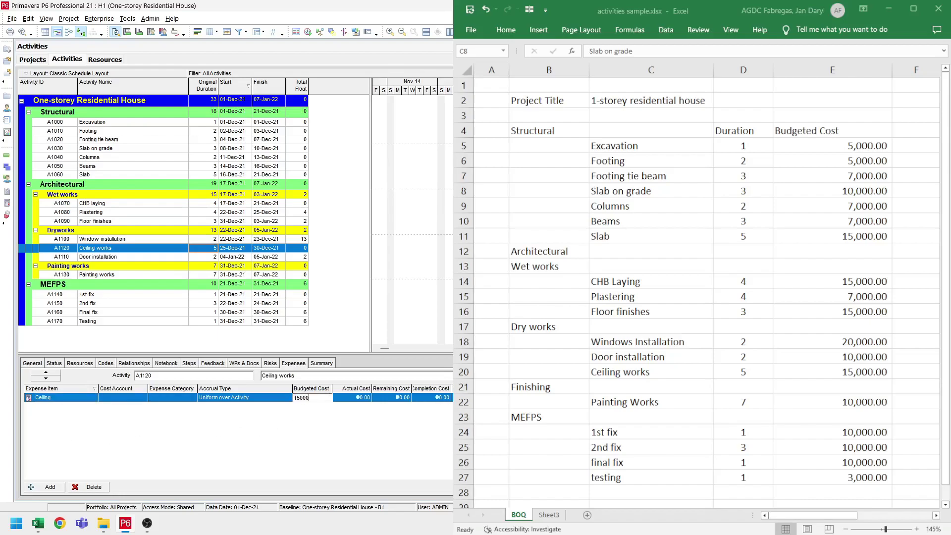
key("Return")
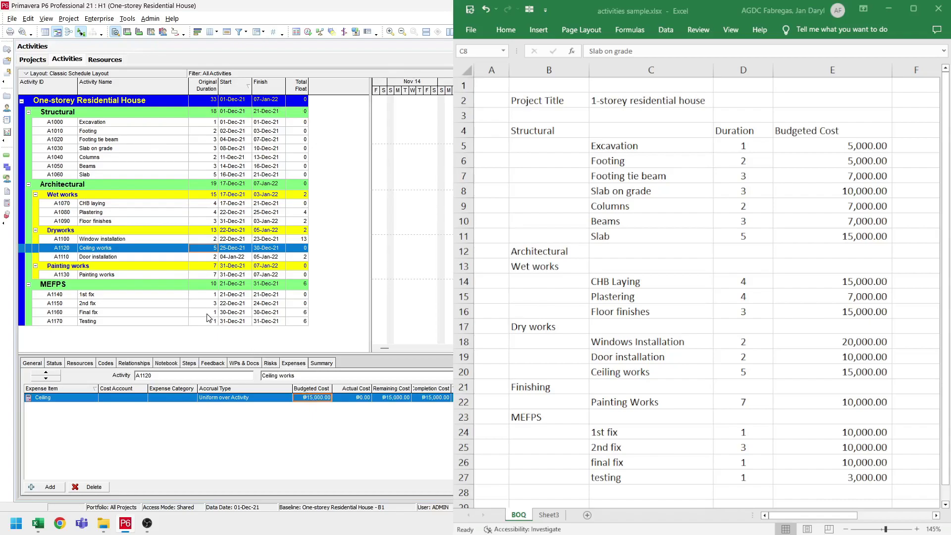
- Add an expense item named Door to the Door installation activity with a budgeted cost of 10000
left_click(159, 256)
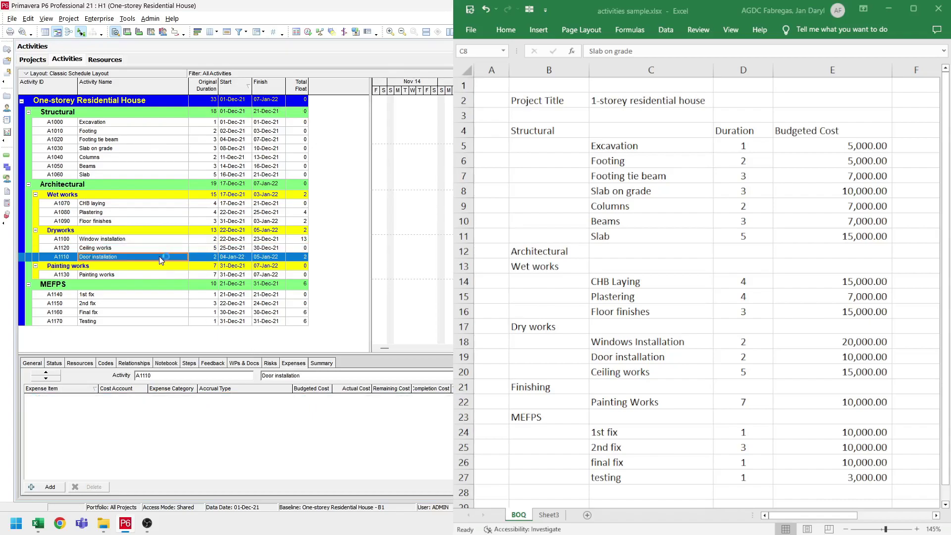
left_click(49, 487)
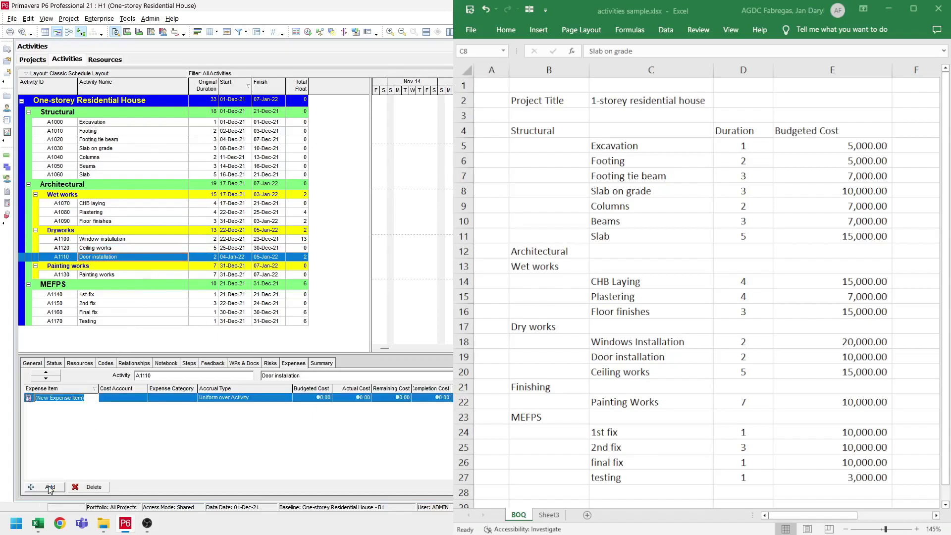
type("Door")
key("Return")
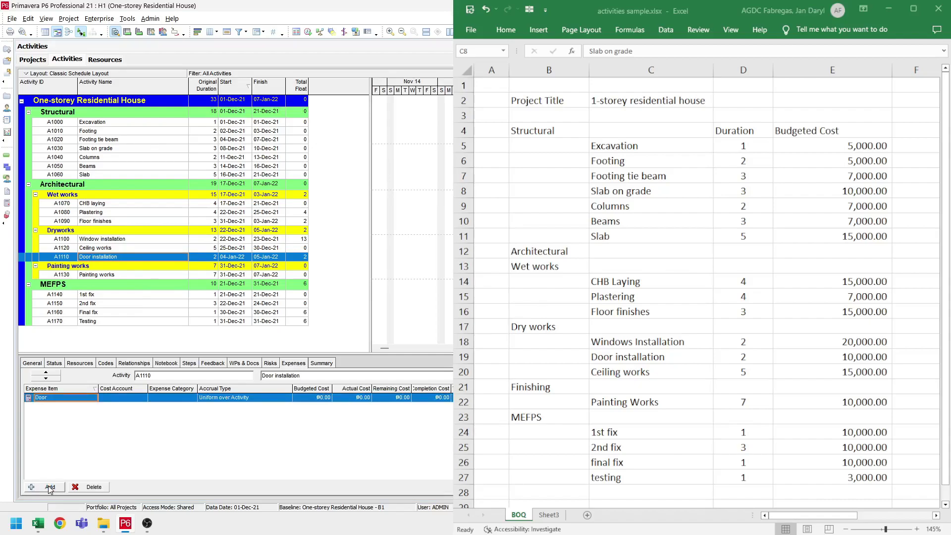
left_click(317, 398)
type("10000")
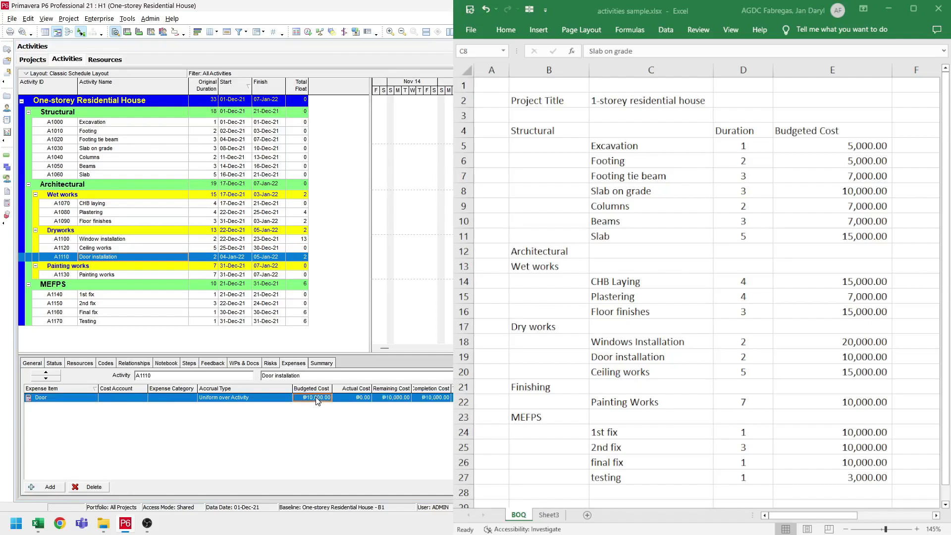
- Add an expense item named Painting to the Painting works activity with a budgeted cost of 10000
left_click(143, 275)
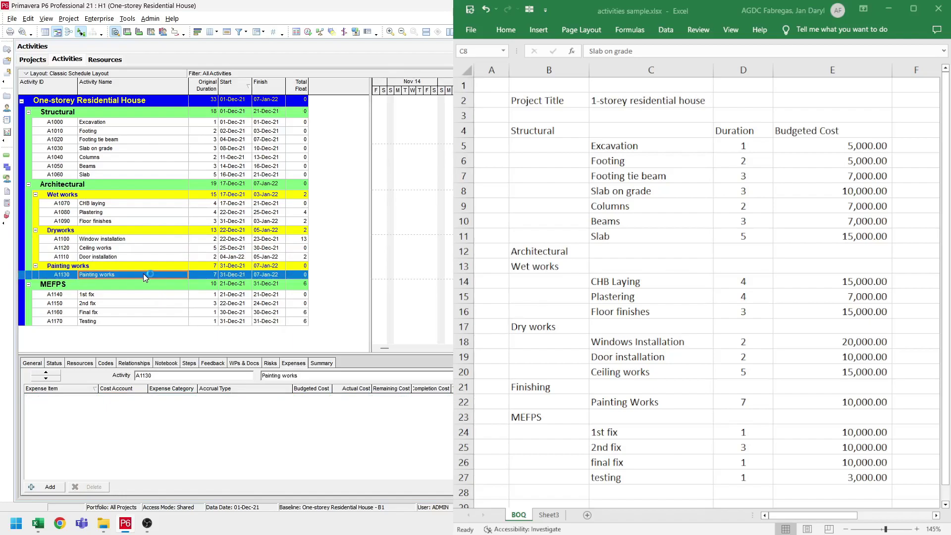
left_click(48, 487)
type("Painting")
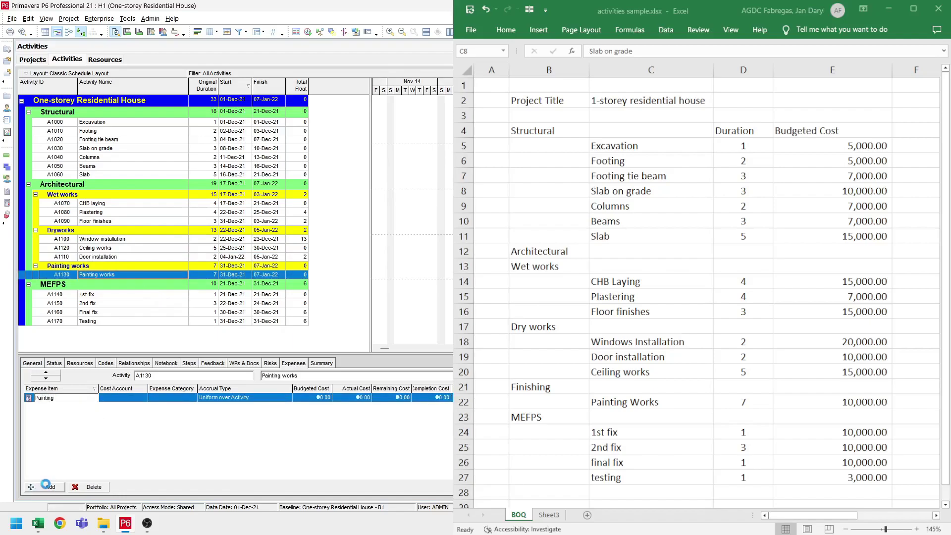
key("Return")
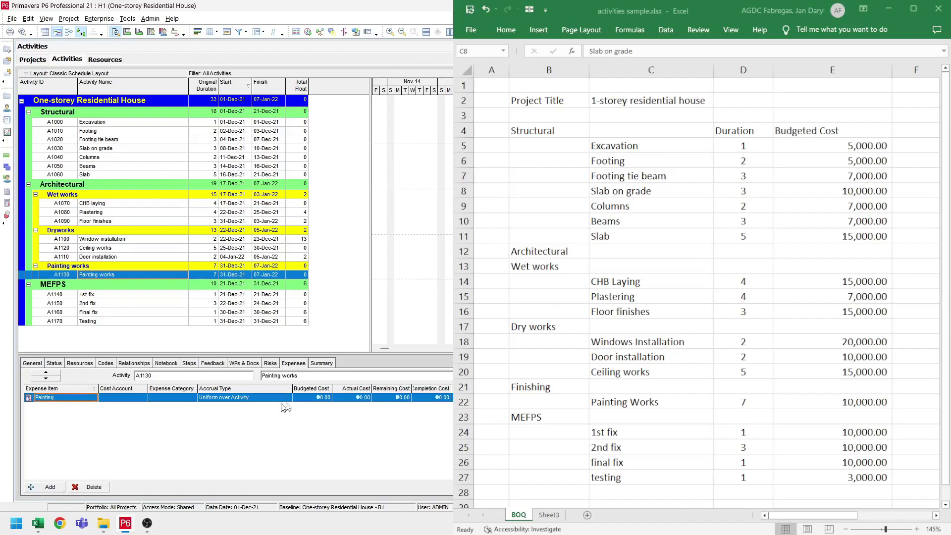
left_click(304, 399)
left_click(304, 399)
type("10000")
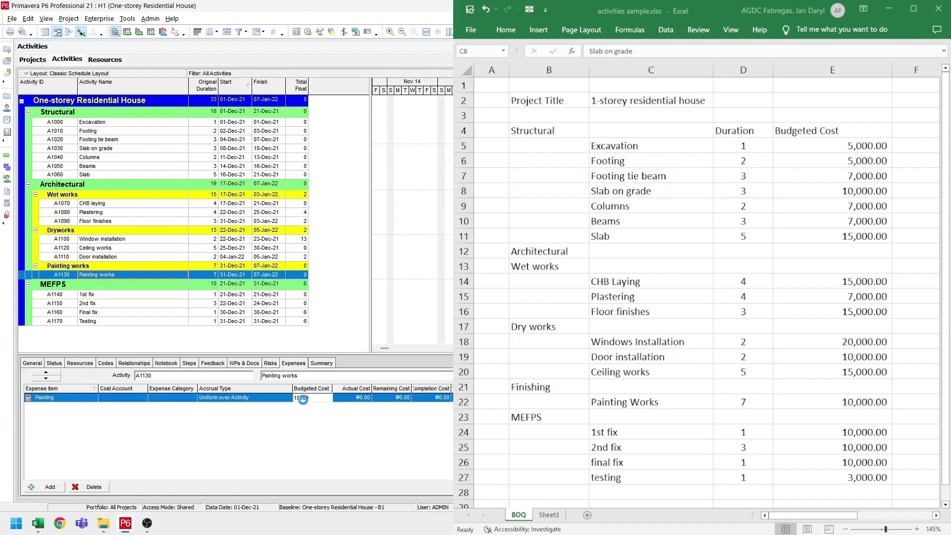
key("Return")
- Add an expense item named 1st fix to the 1st fix activity with a budgeted cost of 10,000
left_click(104, 296)
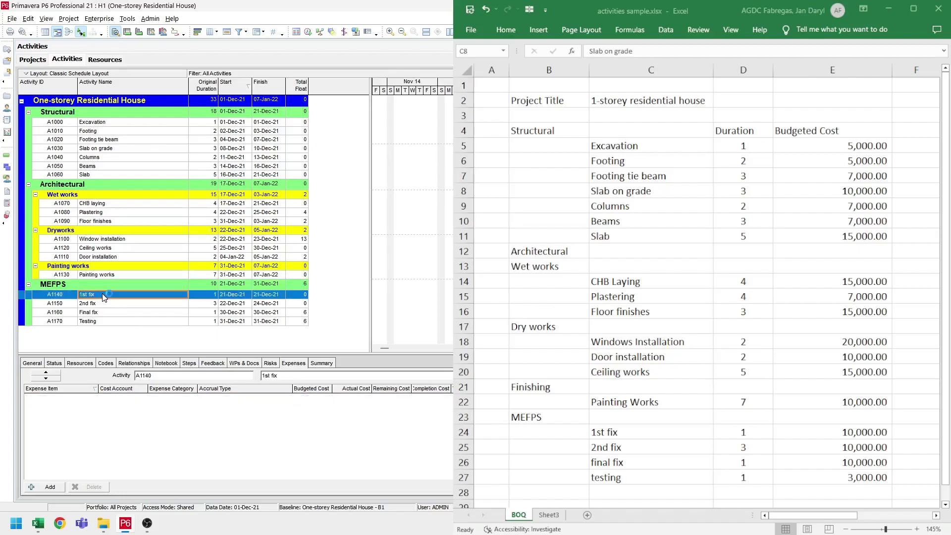
left_click(49, 487)
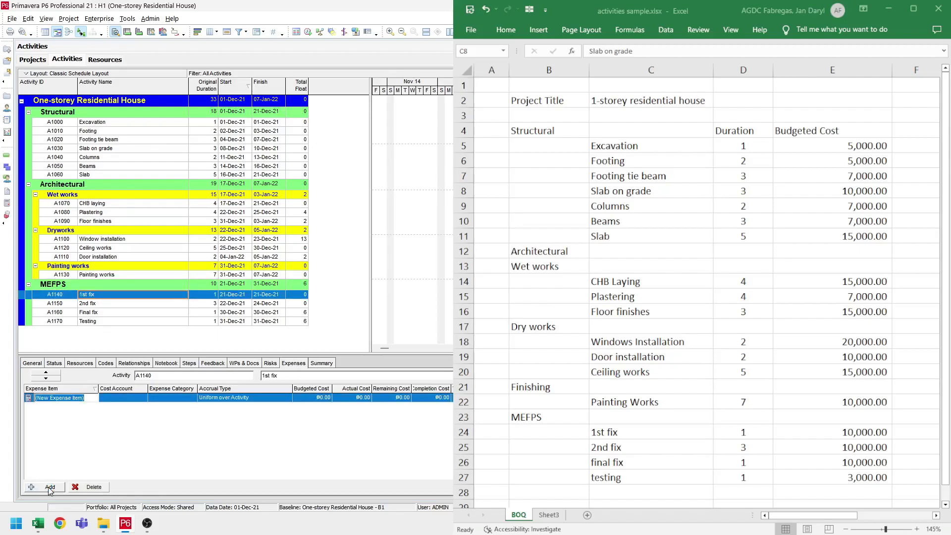
type("1st fix")
key("Return")
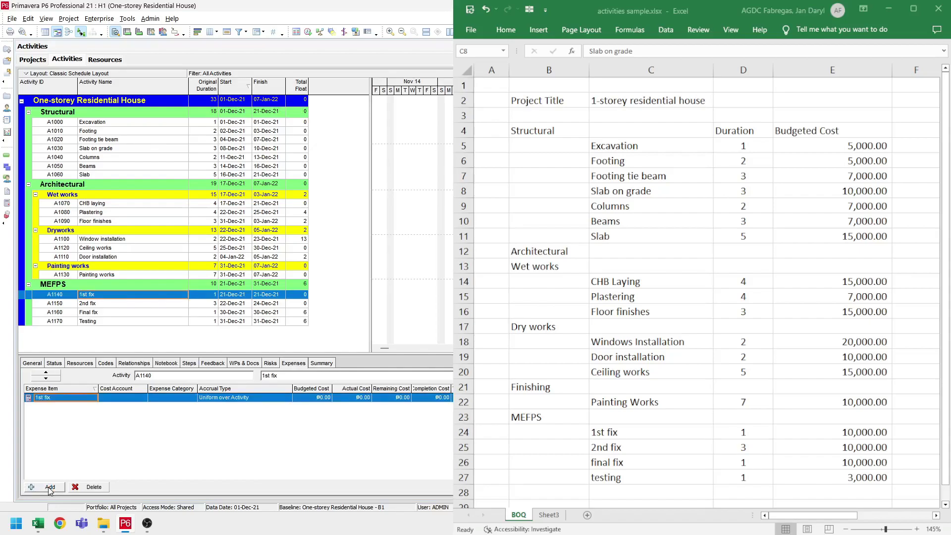
left_click(324, 398)
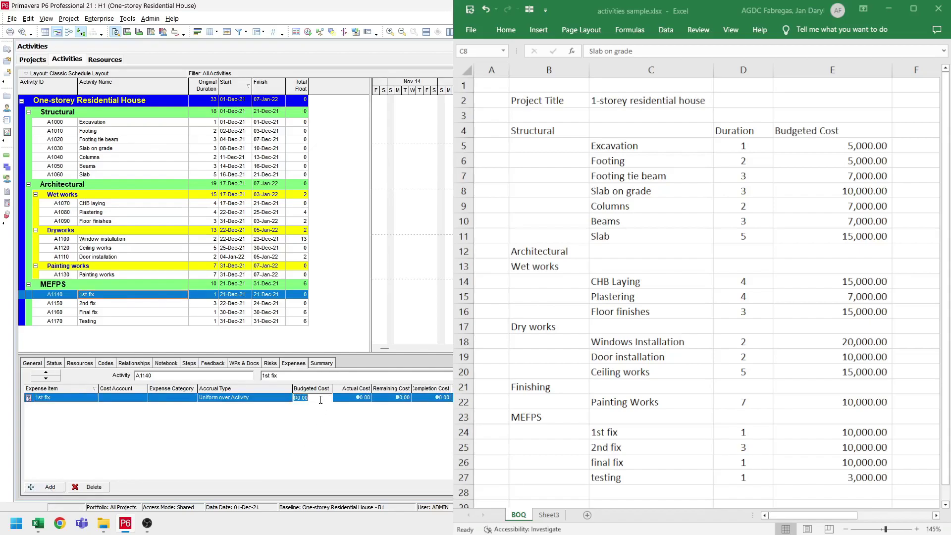
type("10,0")
type("00")
key("Return")
- Add an expense item named 2nd fix to the 2nd fix activity with a budgeted cost of 10000
left_click(127, 304)
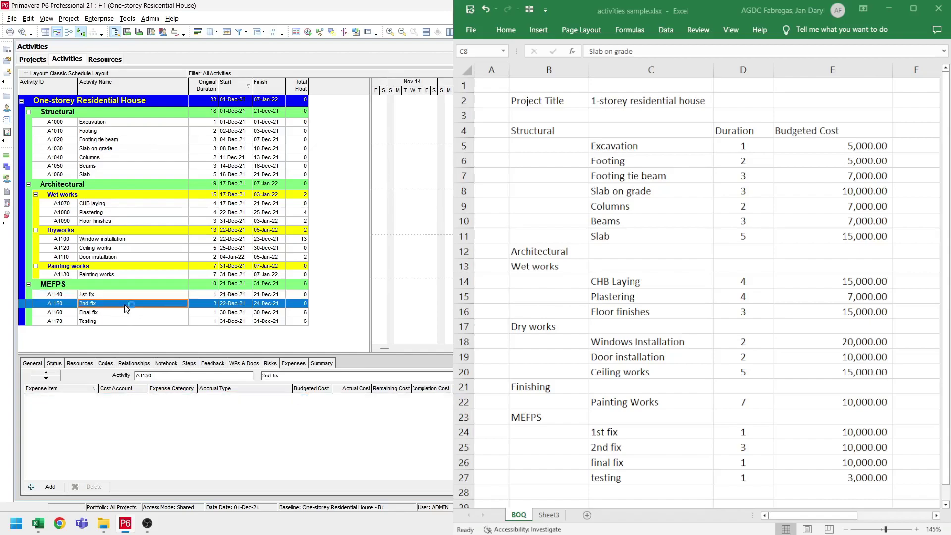
left_click(50, 487)
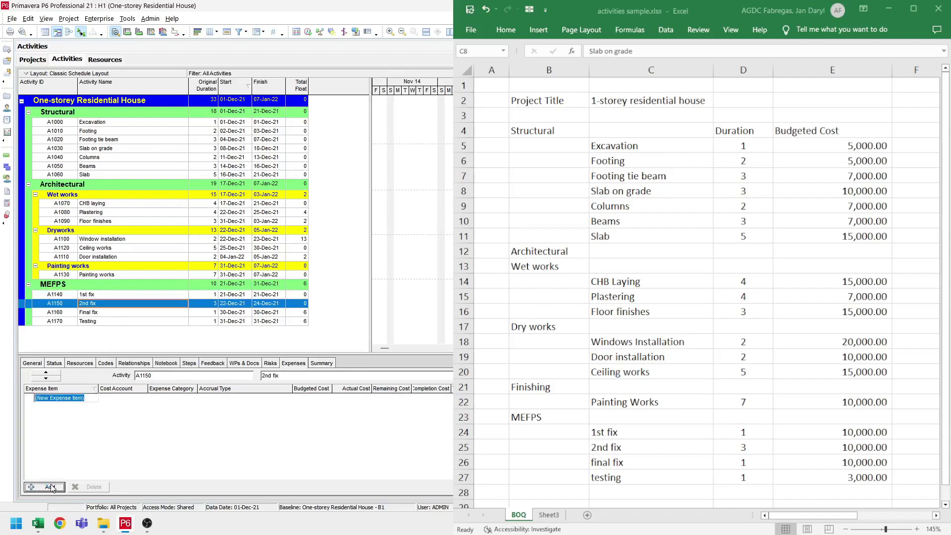
type("2nd fi")
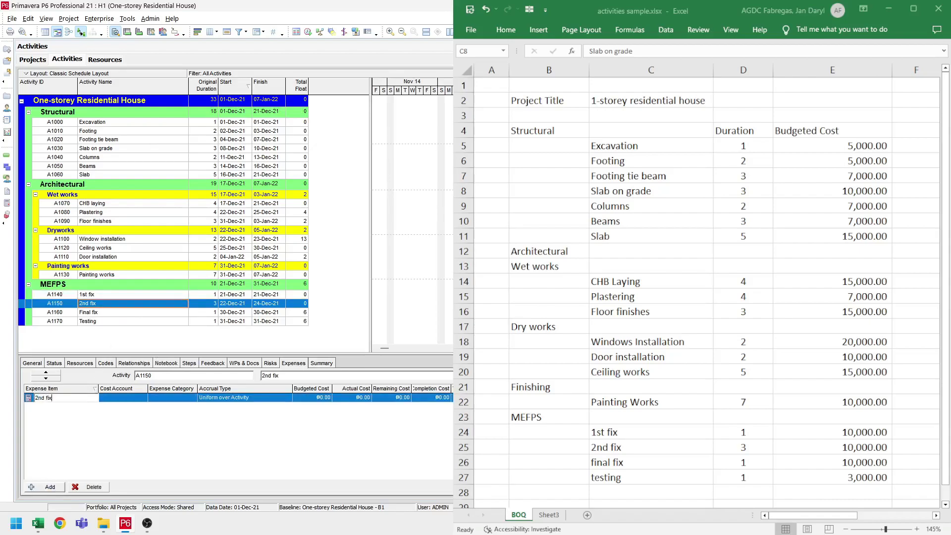
type("x")
key("Return")
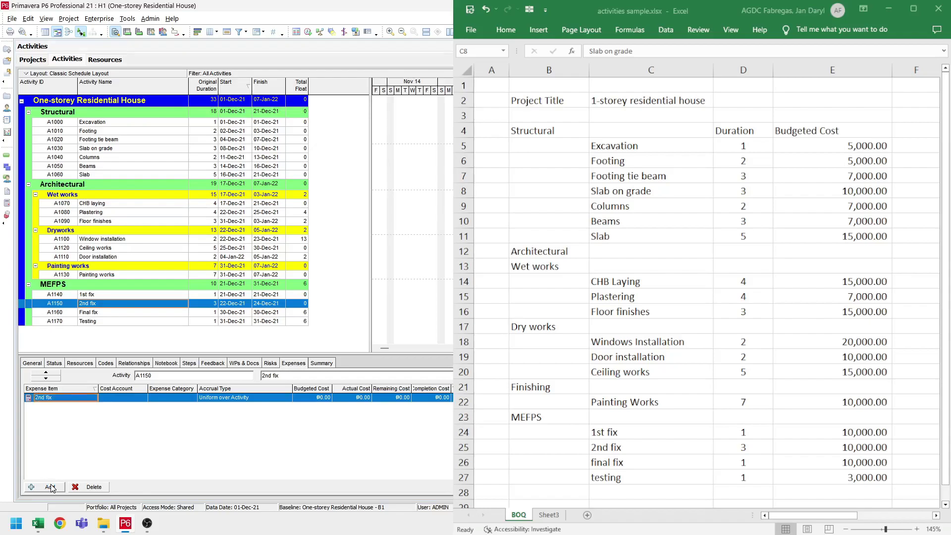
left_click(319, 398)
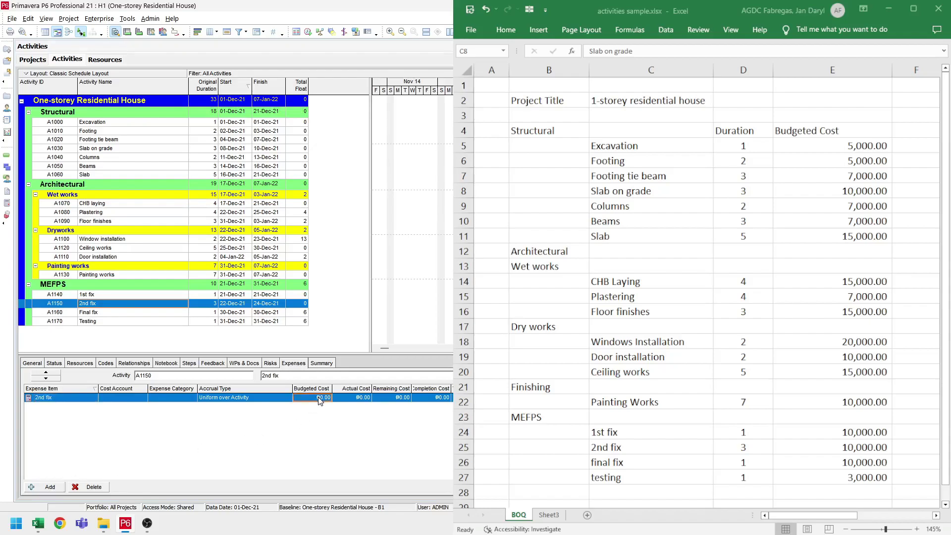
left_click(319, 399)
type("10000")
- Add an expense item named final fix to the Final fix activity with a budgeted cost of 10000
left_click(106, 314)
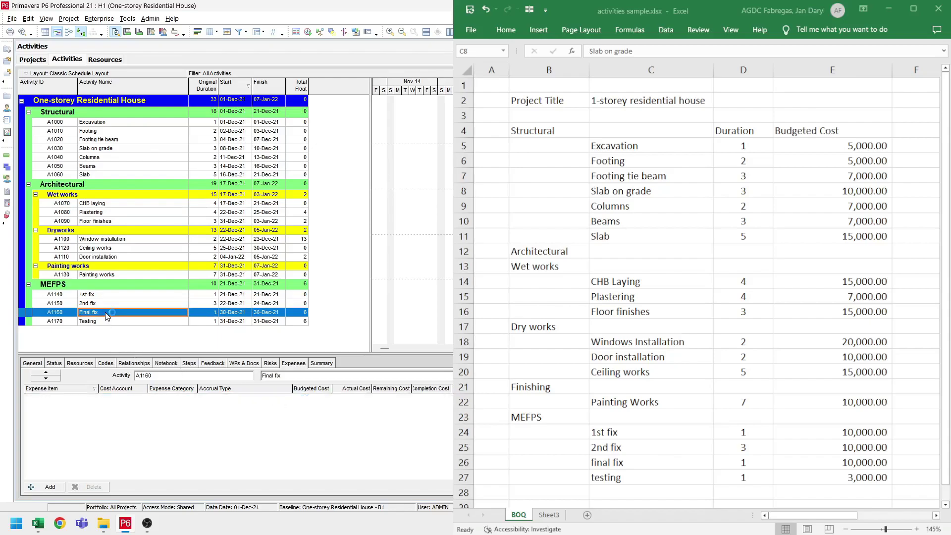
left_click(49, 487)
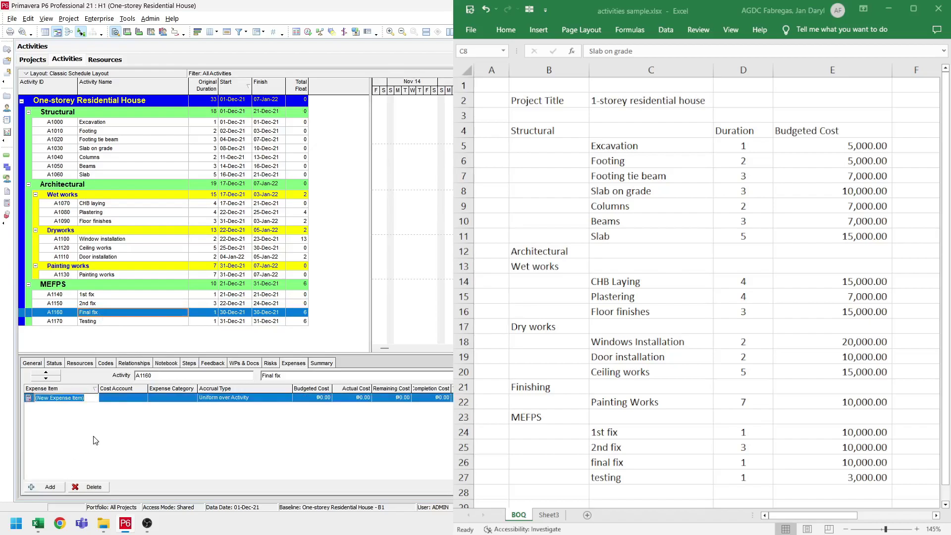
type("final fix")
left_click(96, 441)
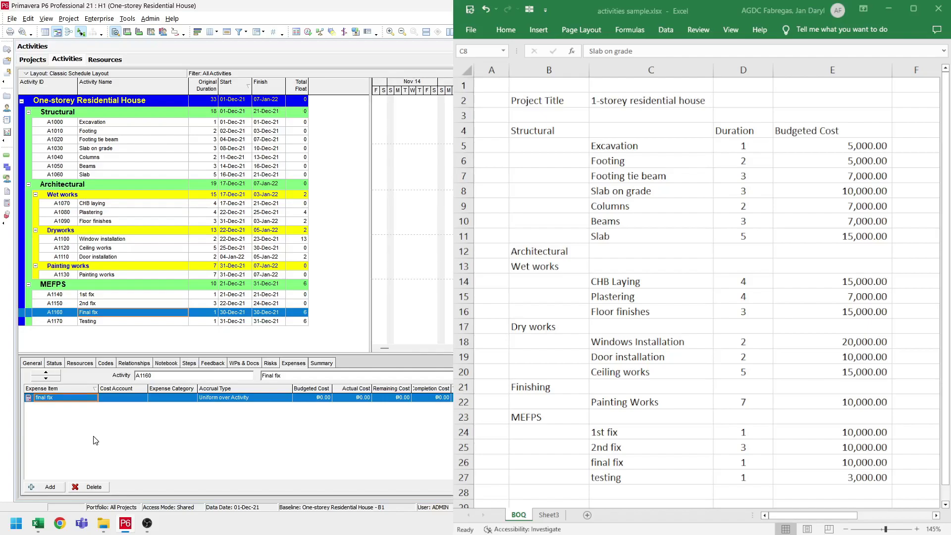
left_click(322, 397)
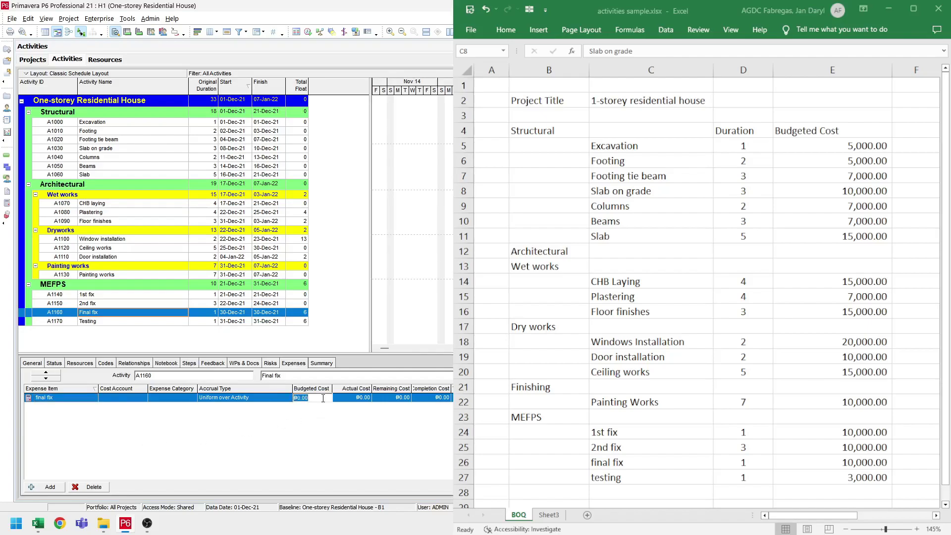
type("10000")
key("Return")
- Add an expense item named Testing to the Testing activity with a budgeted cost of 3000
left_click(124, 322)
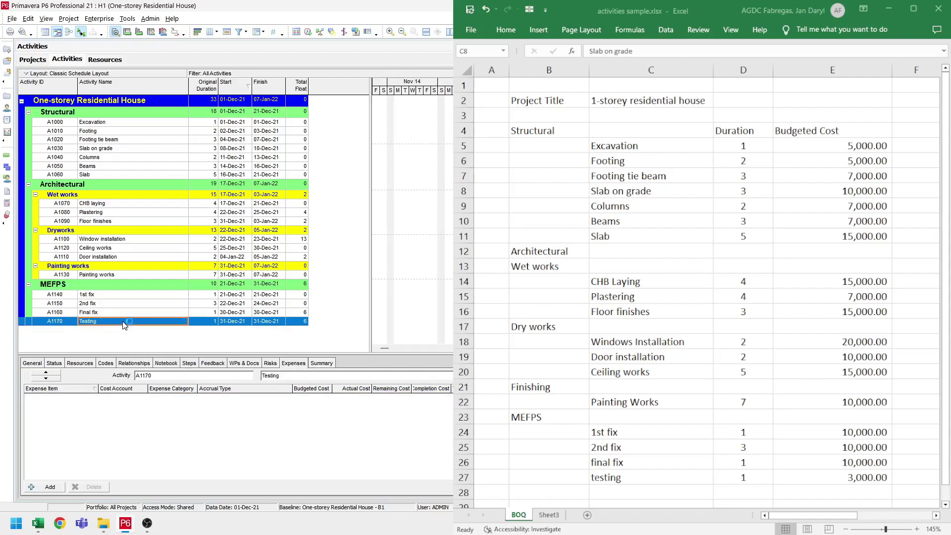
left_click(44, 488)
type("Tes")
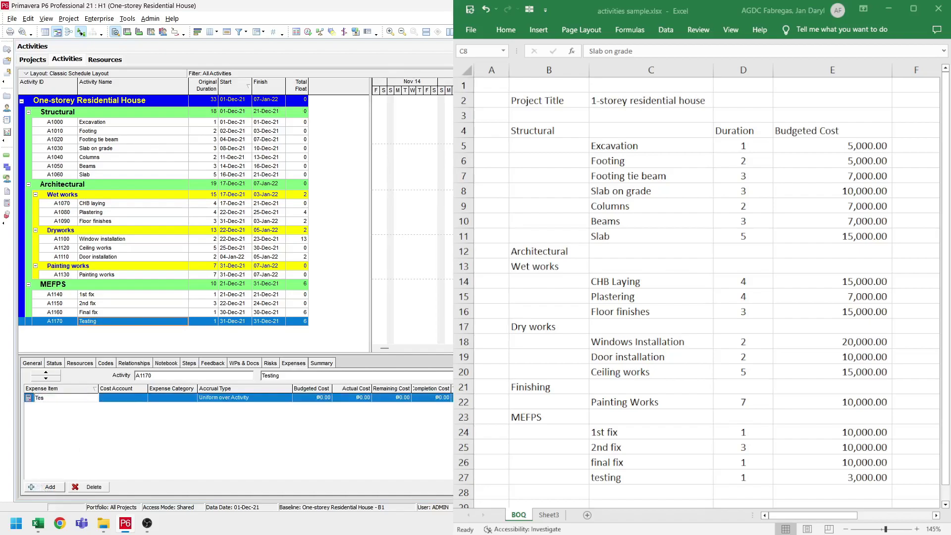
type("ting")
key("Return")
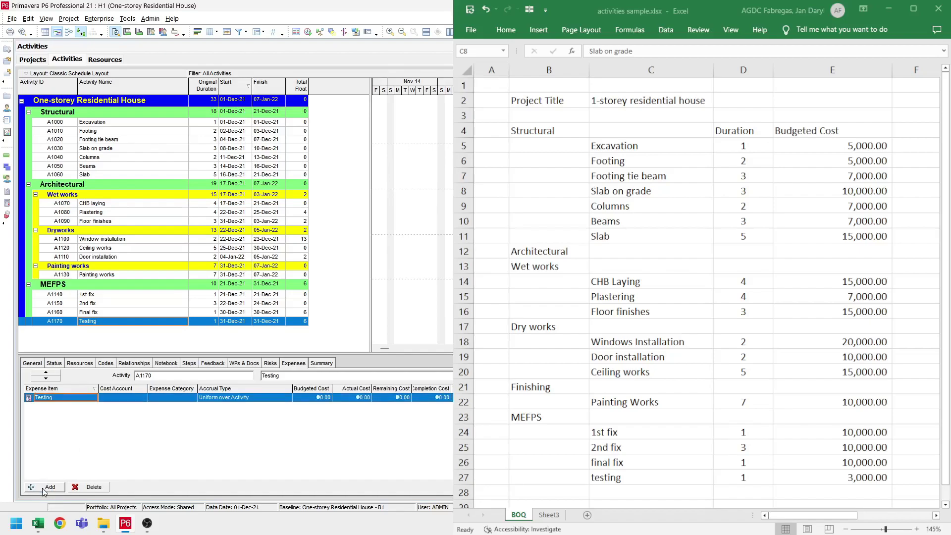
left_click(322, 399)
type("3,00")
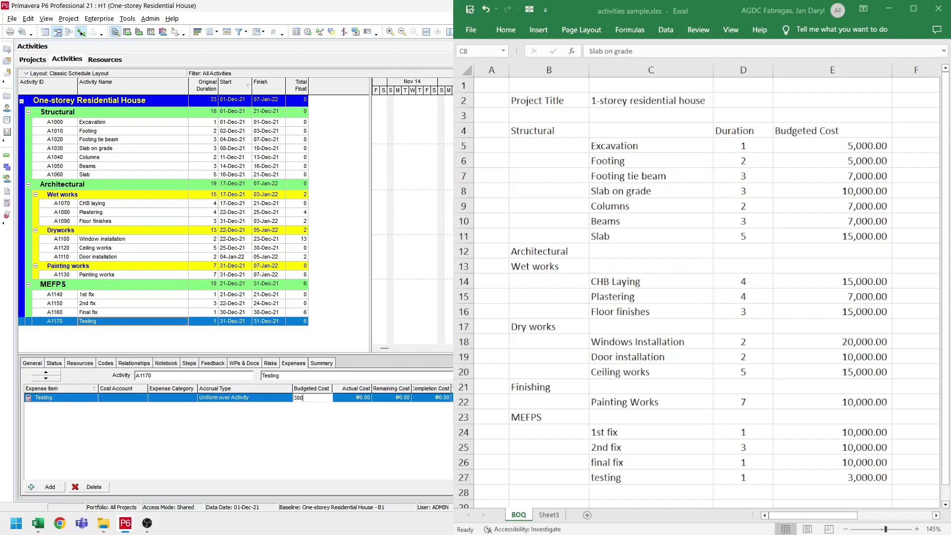
type("0")
key("Return")
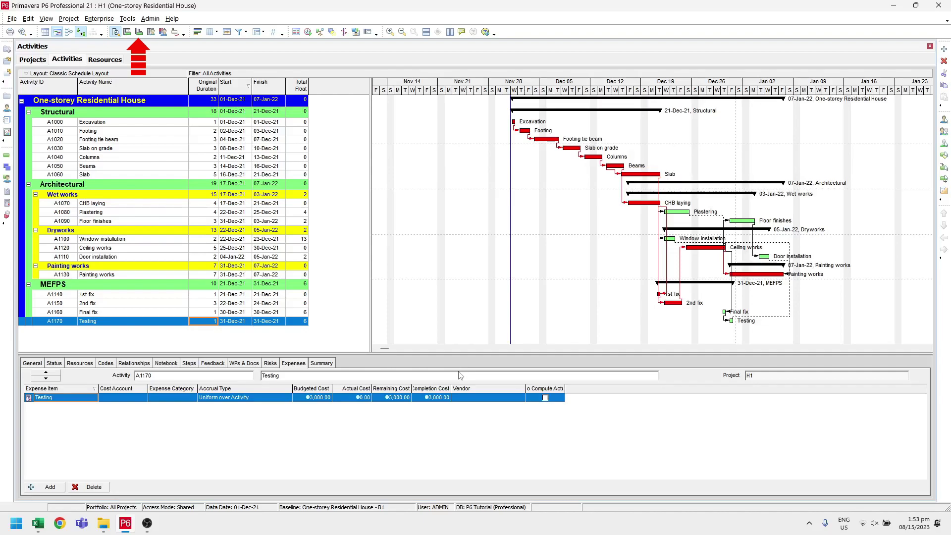
- Show the Activity Usage Profile and set its options to display cost, filtered to Total
left_click(140, 32)
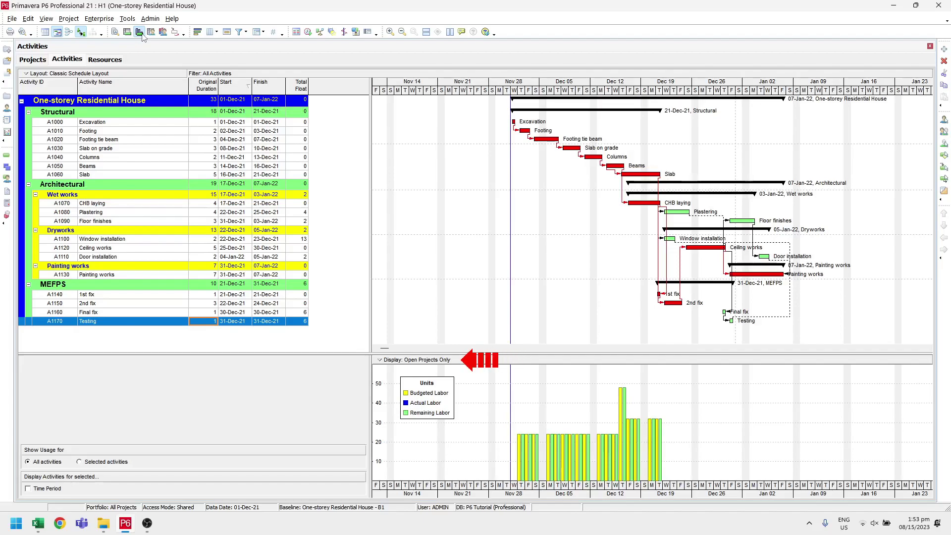
left_click(418, 361)
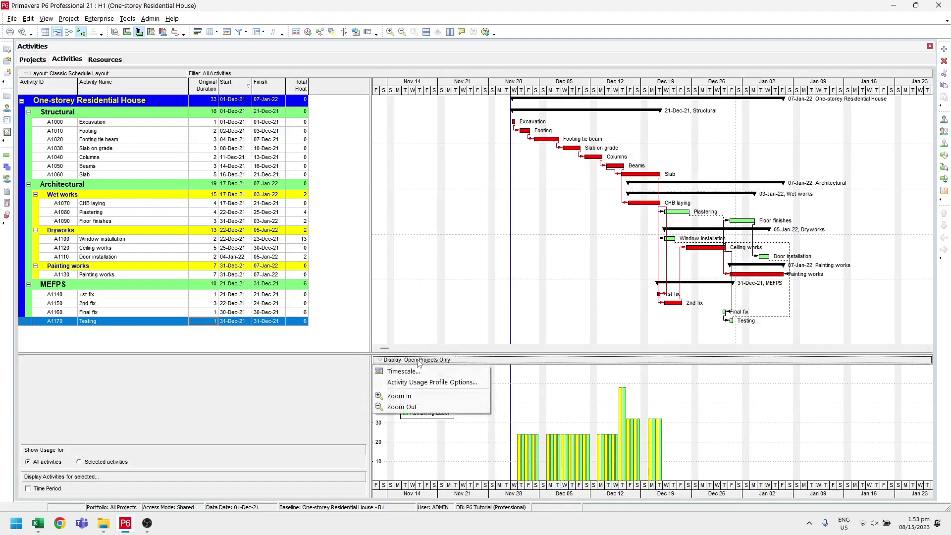
left_click(419, 382)
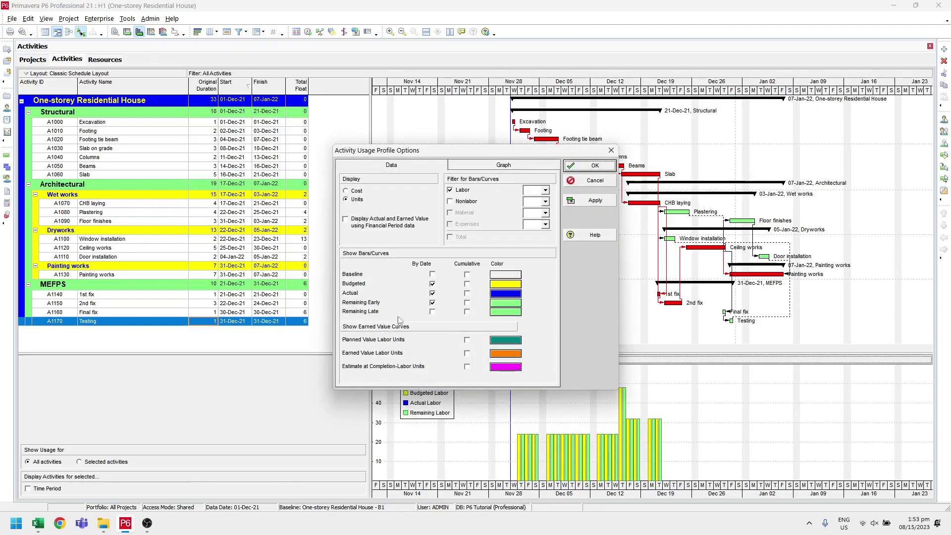
left_click(357, 192)
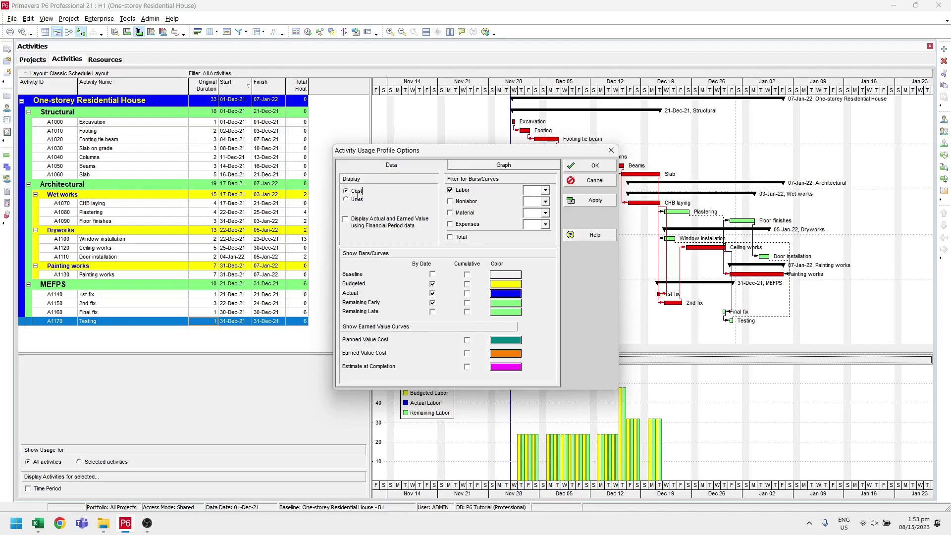
left_click(460, 237)
- Add the cumulative Budgeted curve to the usage profile, remove the Actual and Remaining Early bars, and apply the options
left_click(467, 284)
left_click(433, 294)
left_click(433, 303)
left_click(594, 167)
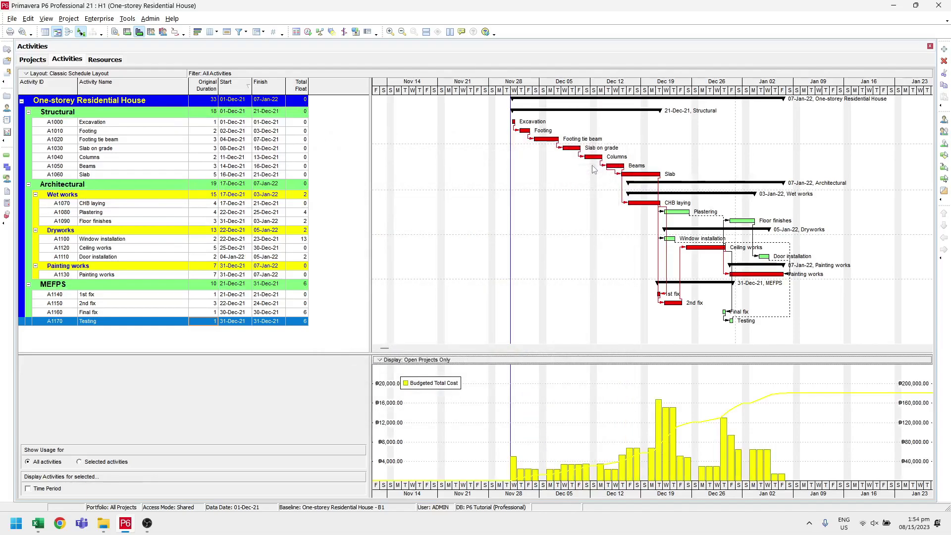
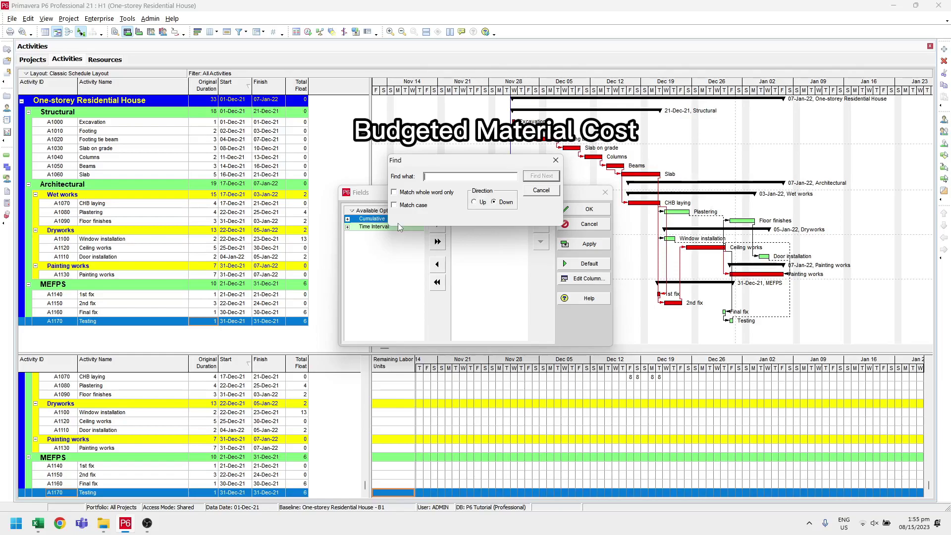
- Find the time-interval field Budgeted Material Cost and add it to the activity usage spreadsheet's selected fields
type("budgeted material c")
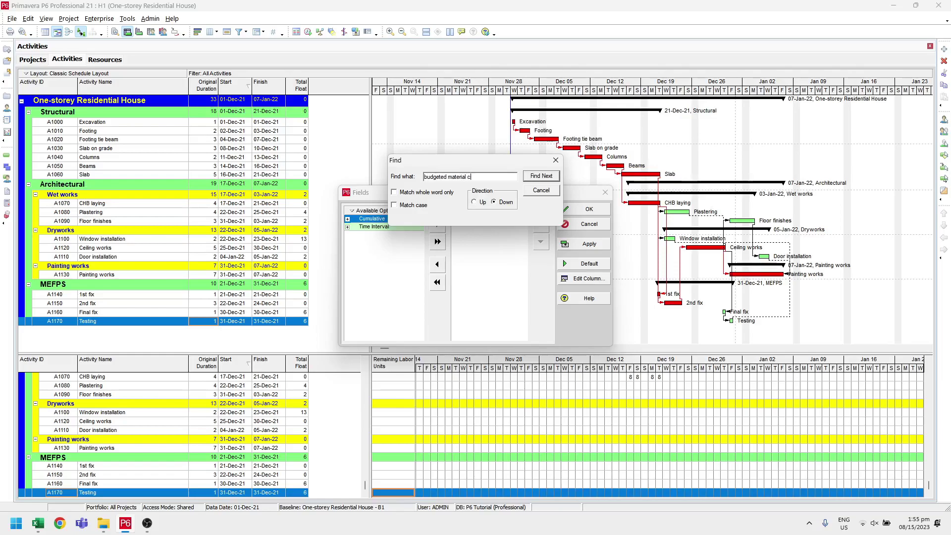
type("ost")
key("Return")
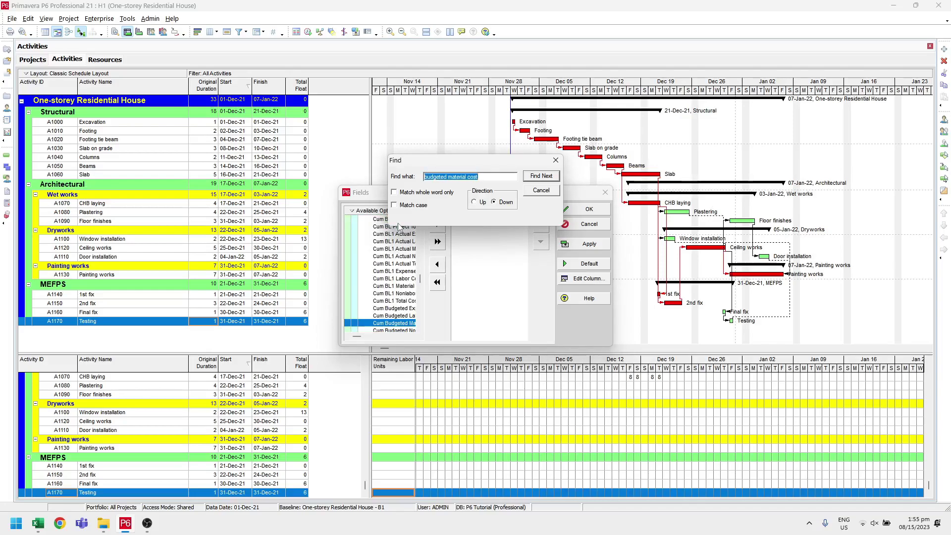
key("Return")
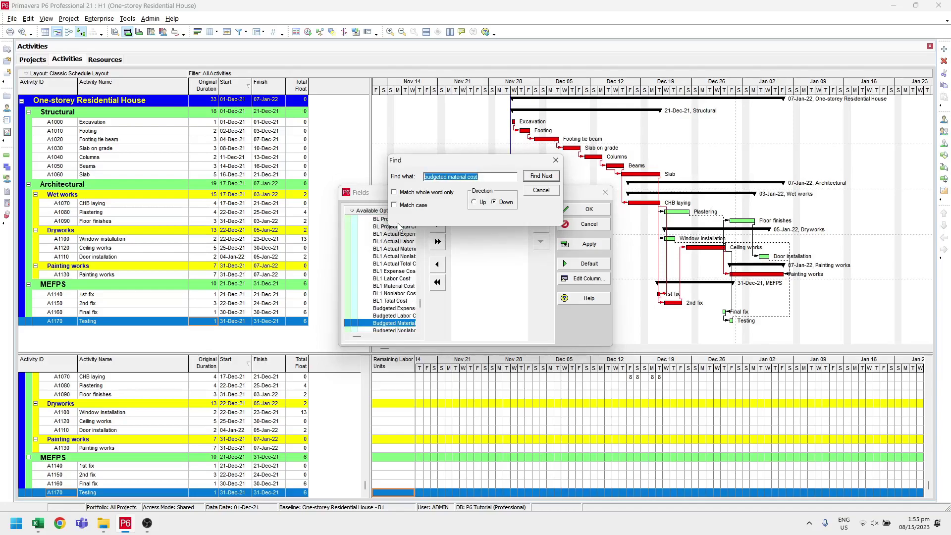
left_click(555, 160)
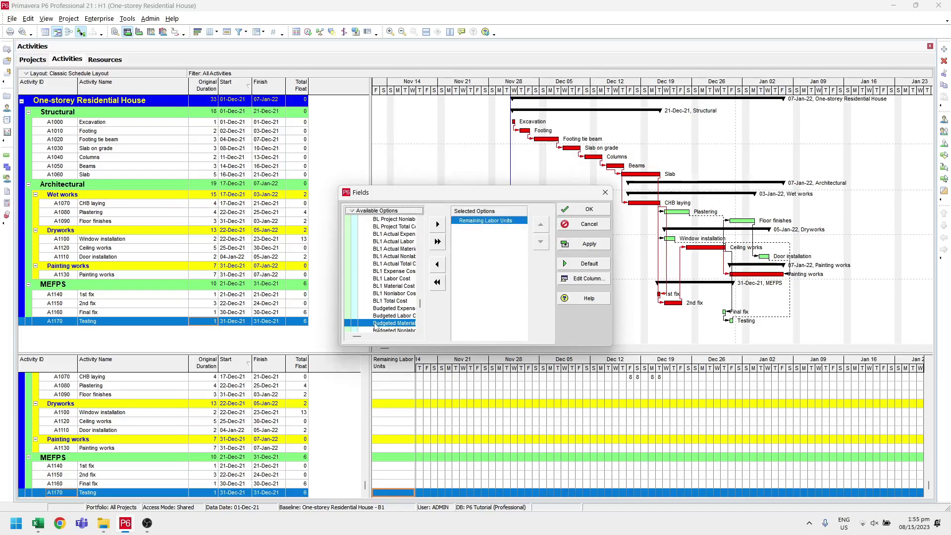
left_click(433, 226)
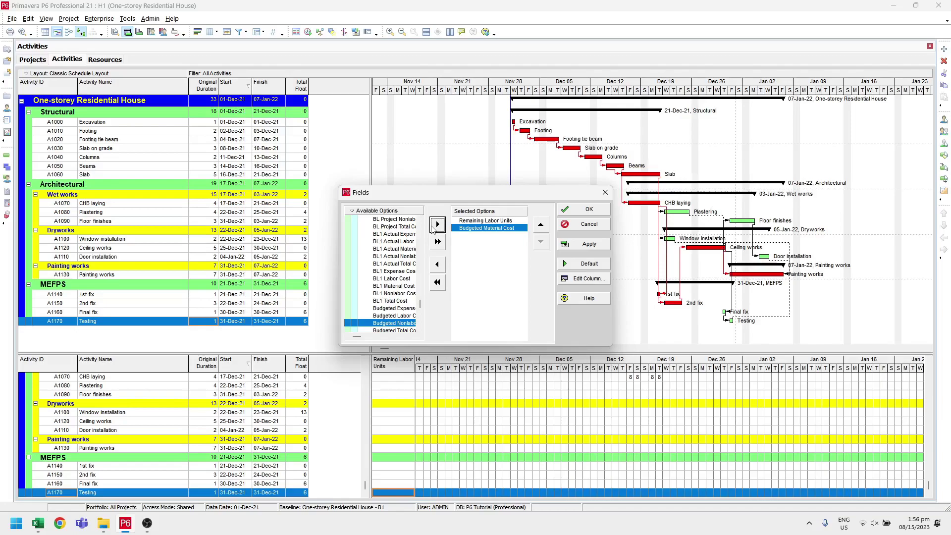
- Find the Budgeted Expense Cost field and add it to the activity usage spreadsheet's selected fields
left_click(414, 212)
left_click(397, 223)
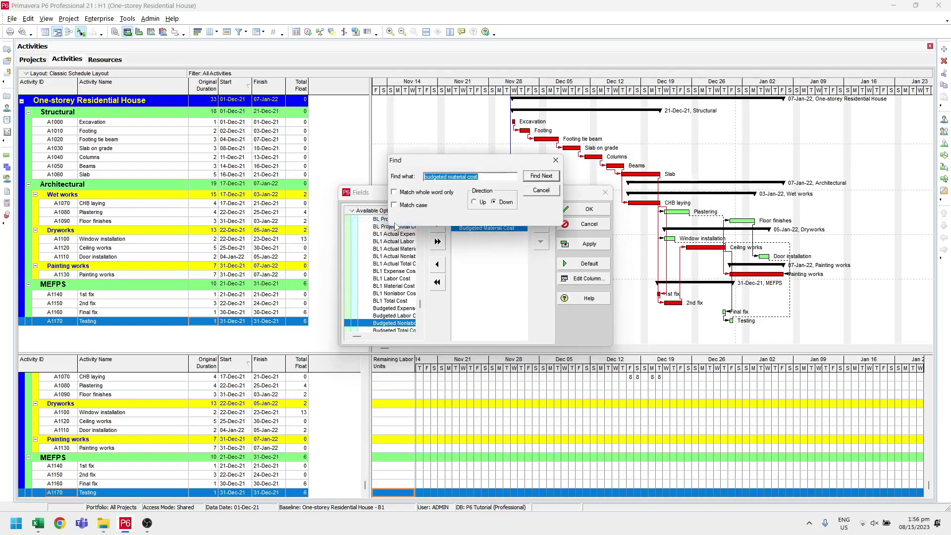
left_click(465, 175)
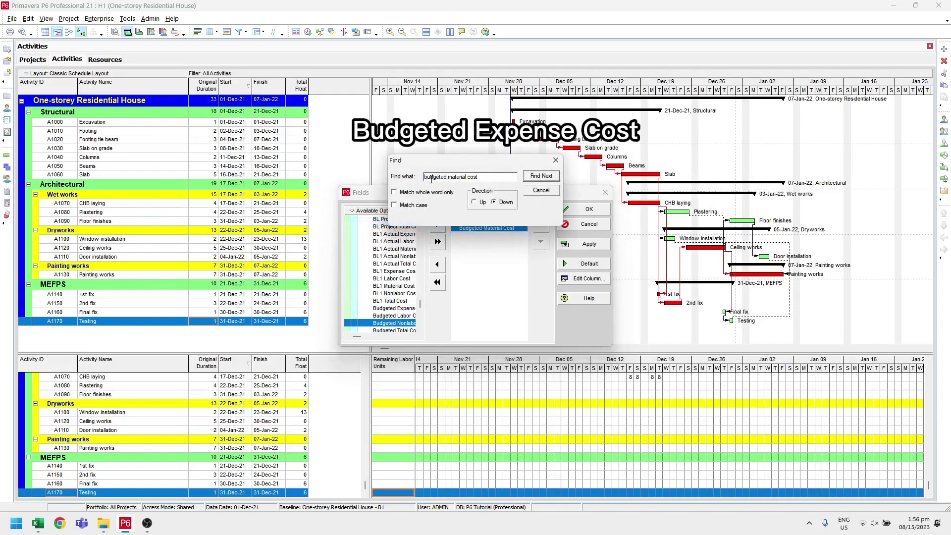
left_click_drag(449, 177, 478, 178)
type("expense co")
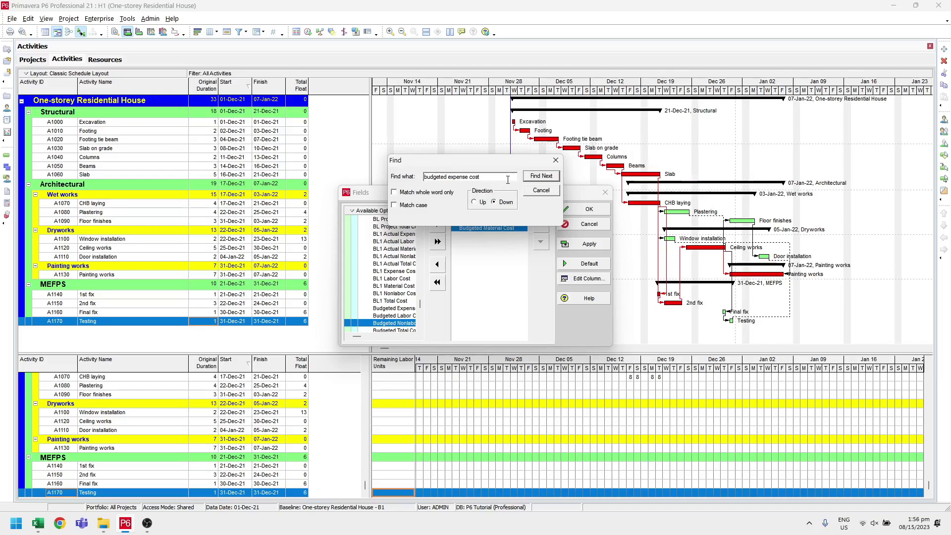
left_click(527, 177)
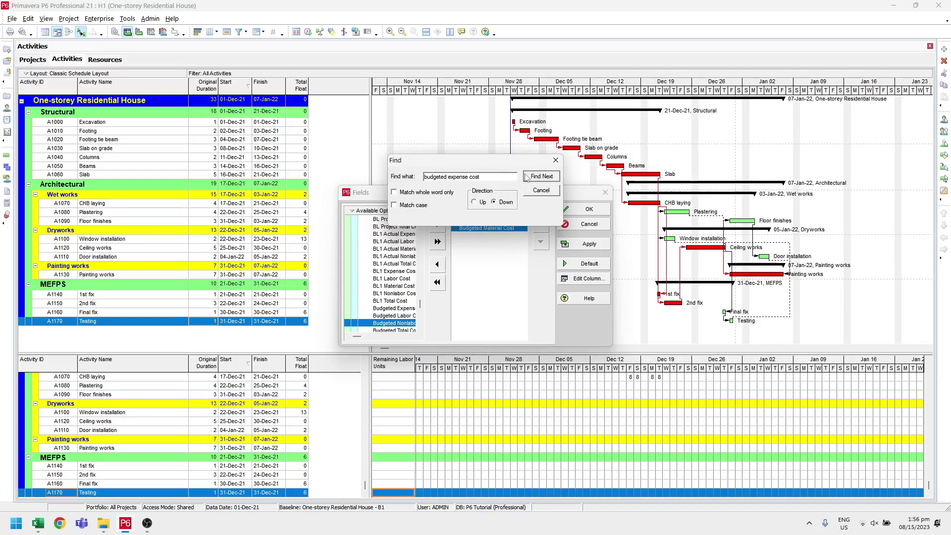
left_click(556, 160)
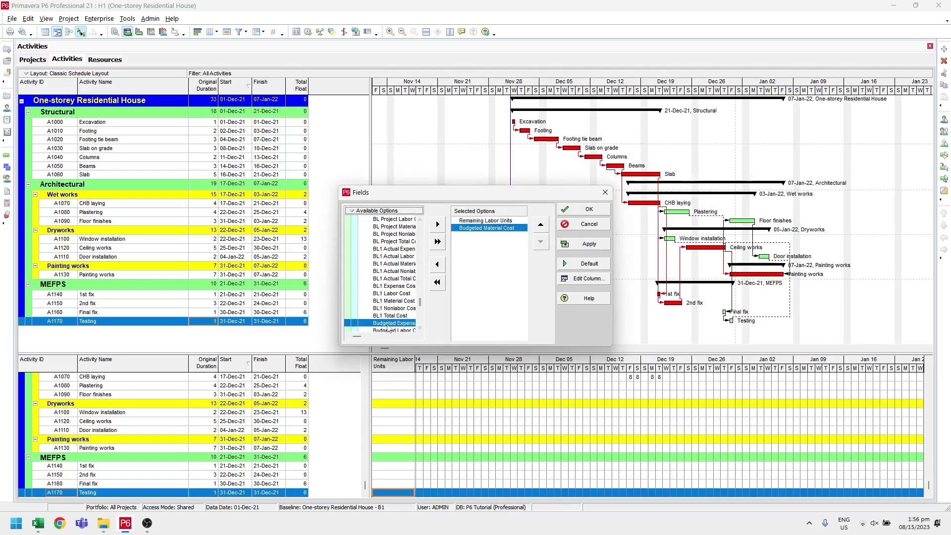
left_click(438, 224)
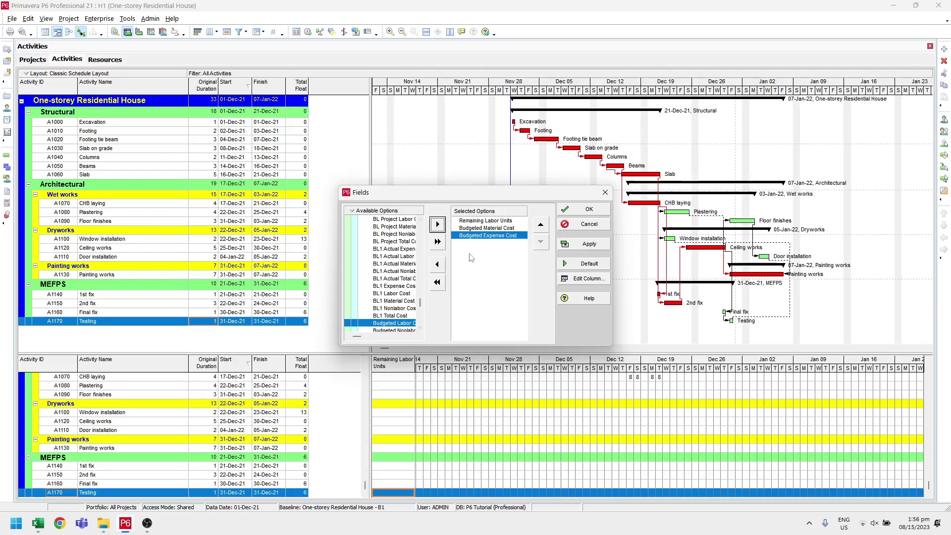
- Remove Remaining Labor Units from the activity usage spreadsheet's selected fields, apply, and collapse the spreadsheet to the One-storey Residential House row
double_click(482, 221)
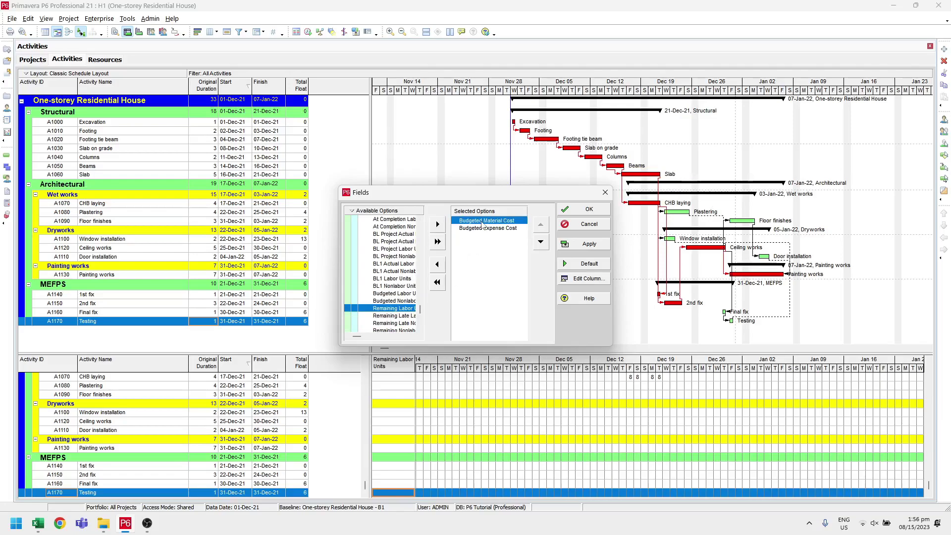
left_click(604, 212)
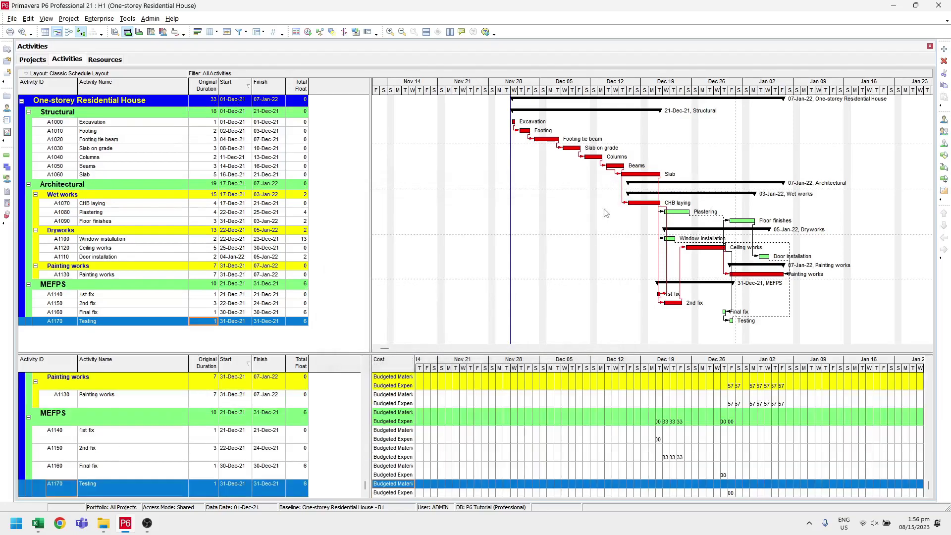
left_click(566, 428)
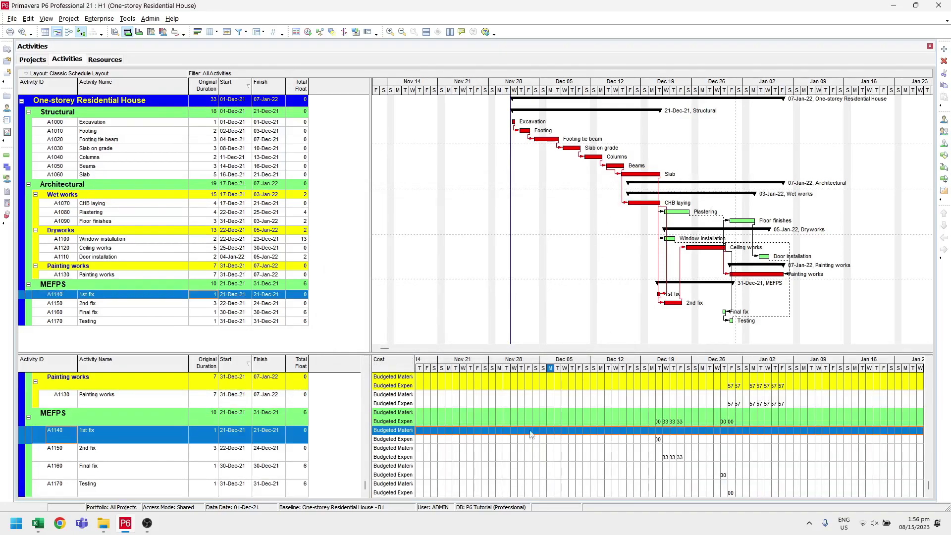
scroll(512, 431, "up", 6)
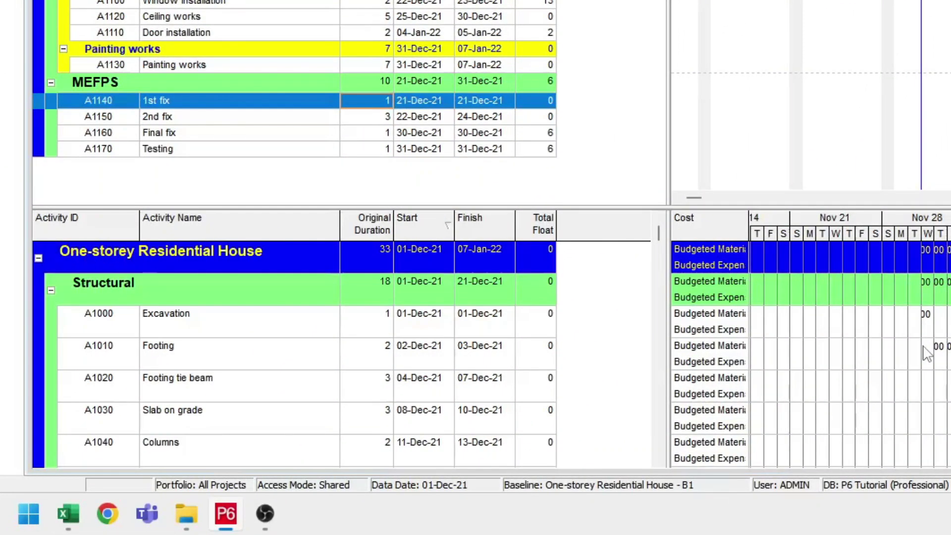
left_click(39, 257)
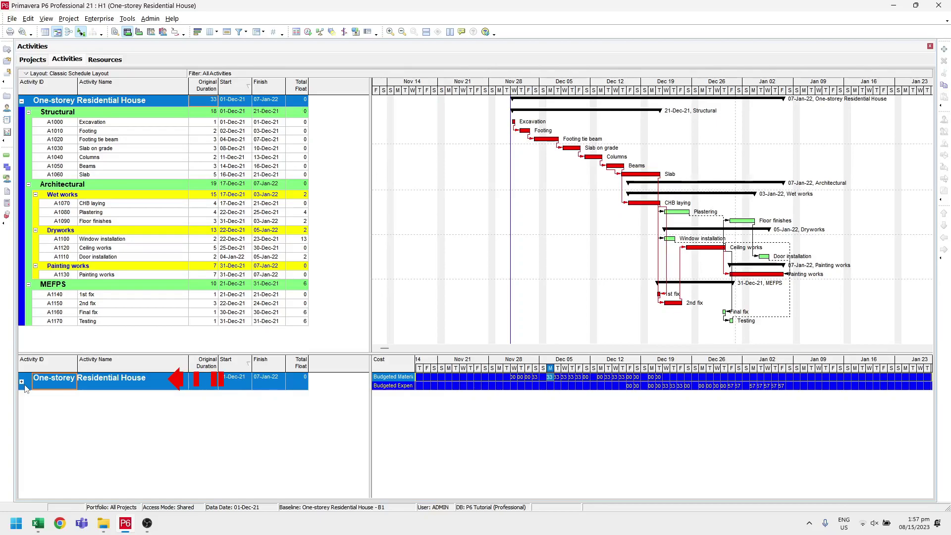
- Copy the collapsed project row with its budgeted costs and paste it into cell A1 of Sheet4 in the Excel workbook
right_click(121, 384)
left_click(149, 220)
key("alt+Tab")
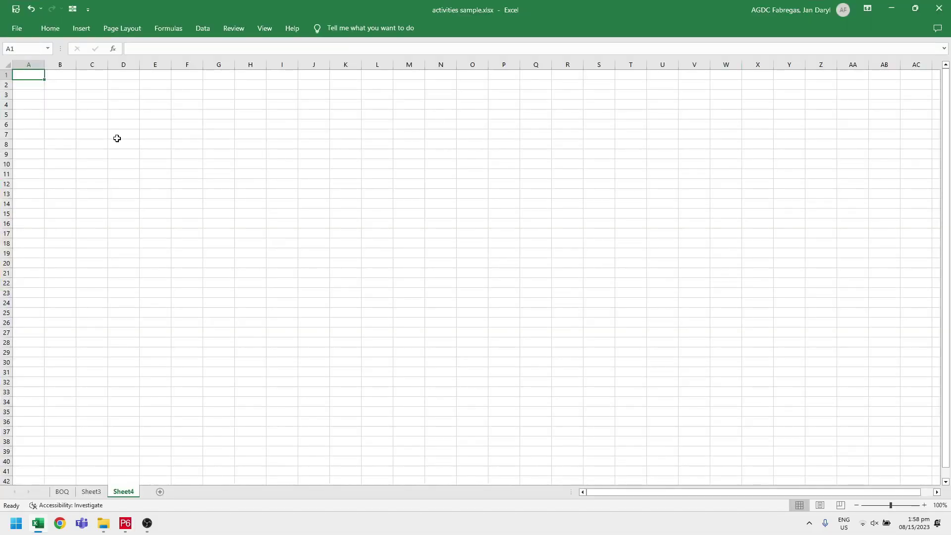
right_click(34, 74)
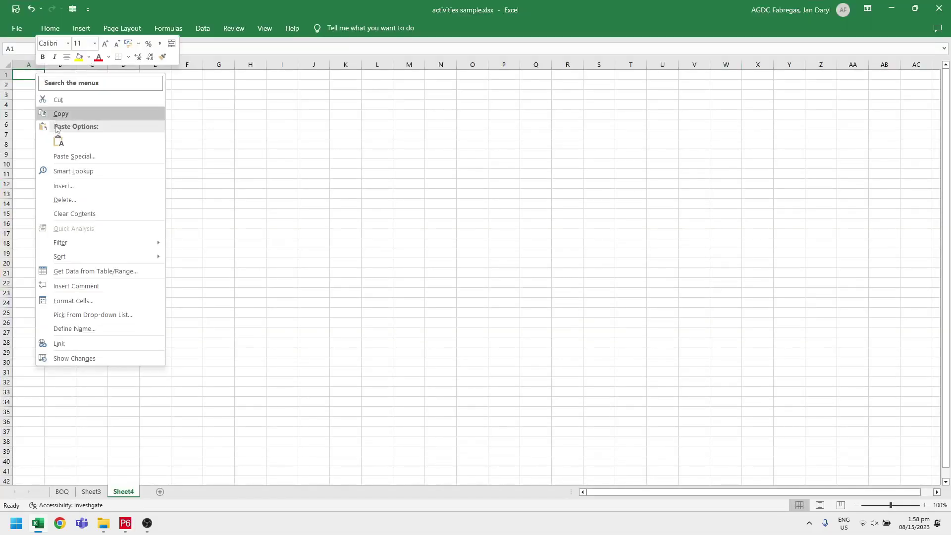
left_click(61, 137)
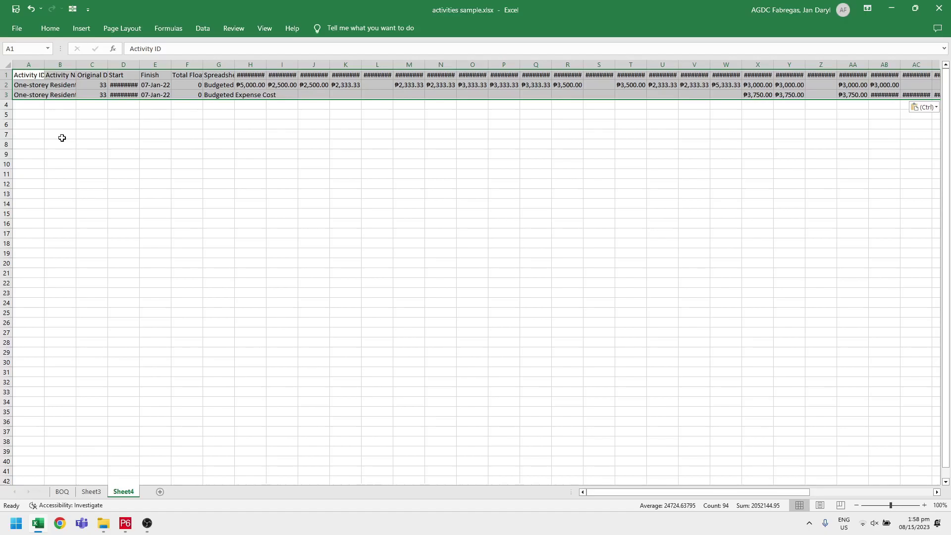
- Fit the Spreadsheet Field column to its contents and delete columns A to F, from Activity ID through Total Float
double_click(235, 64)
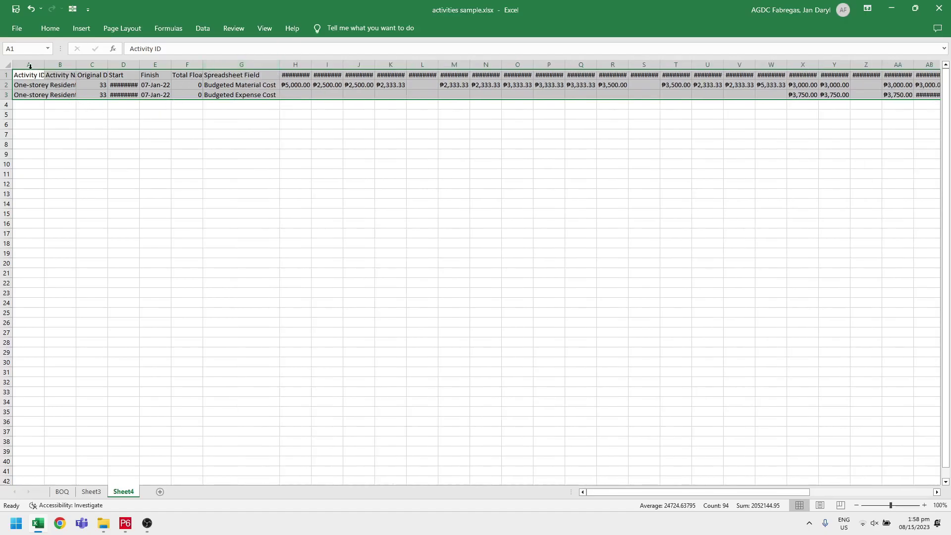
left_click_drag(22, 64, 180, 68)
right_click(180, 68)
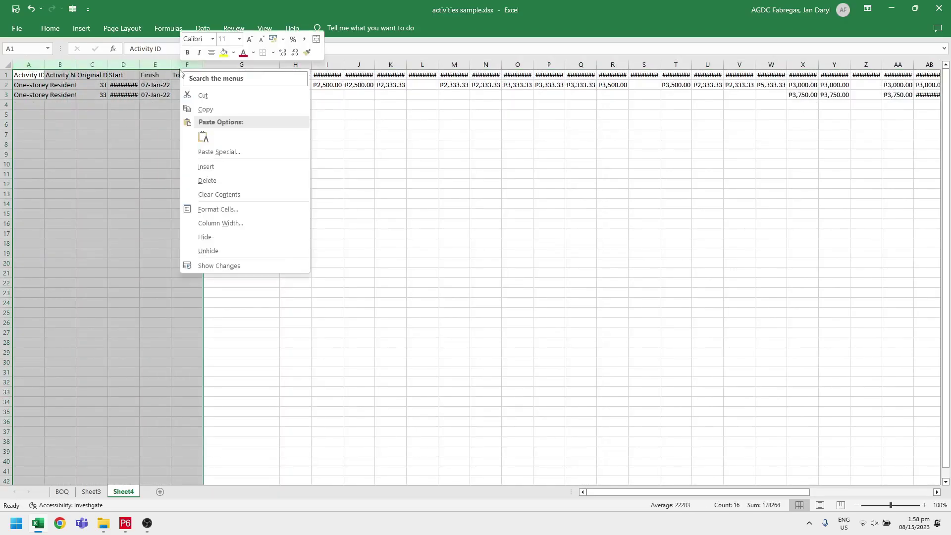
left_click(205, 181)
- Enter =SUM(B2:B3) in cell B4 to total the material and expense costs for 01-Dec-21
left_click(114, 104)
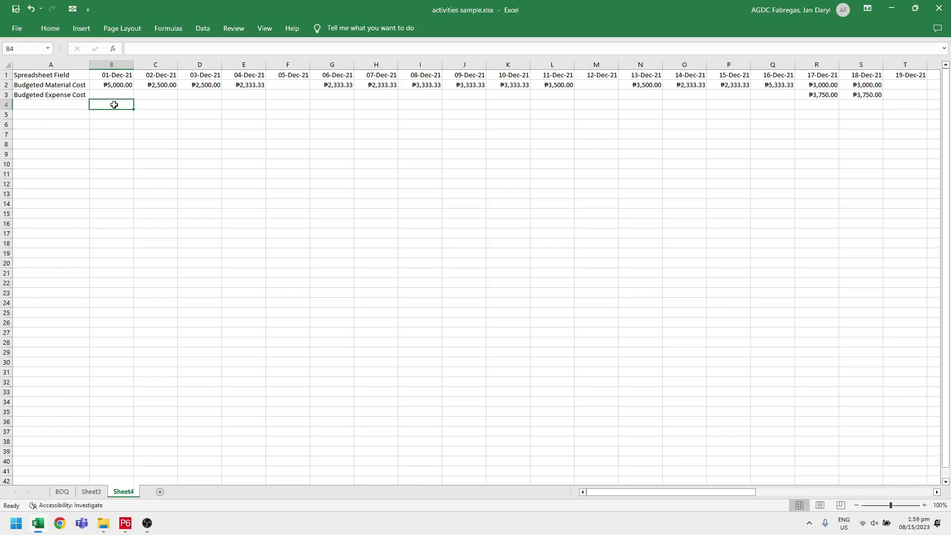
type("=")
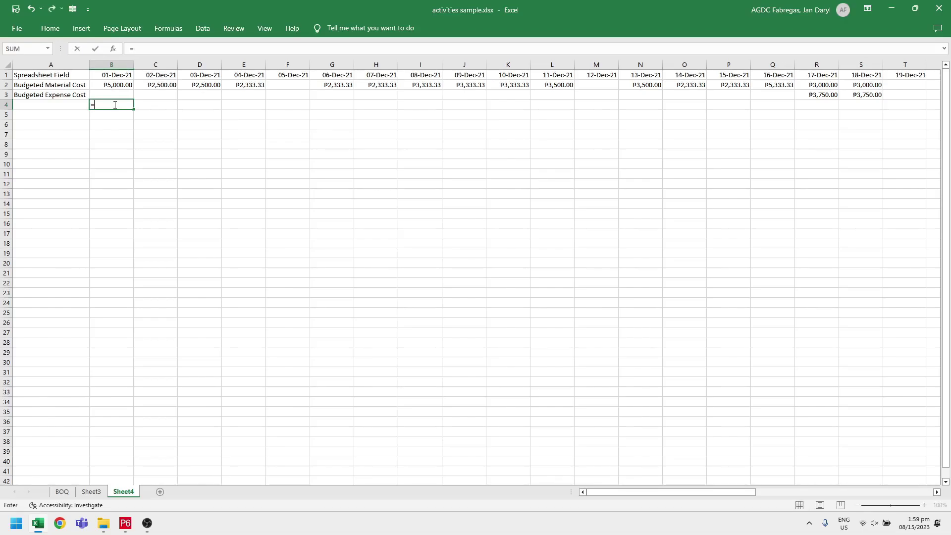
type("sum")
key("Tab")
key("Up")
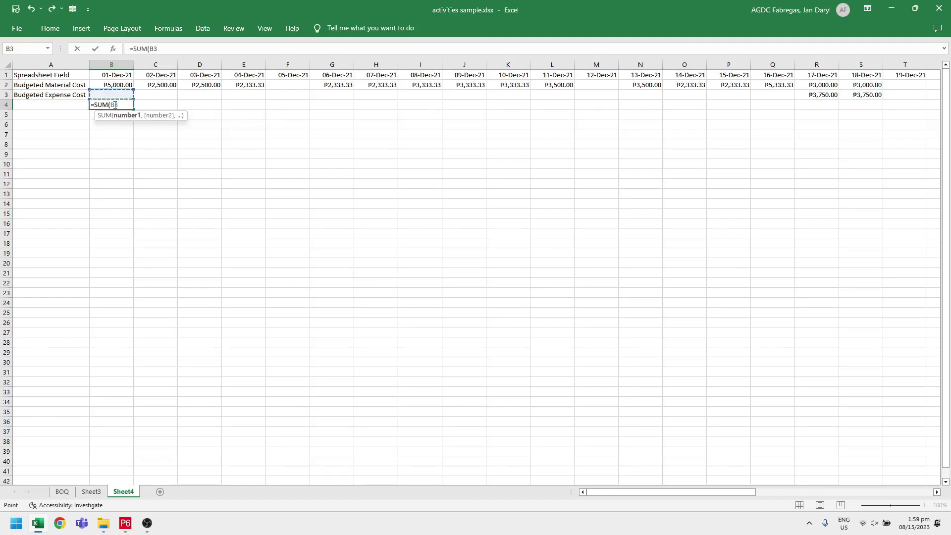
key("shift+Up")
key("ctrl+Return")
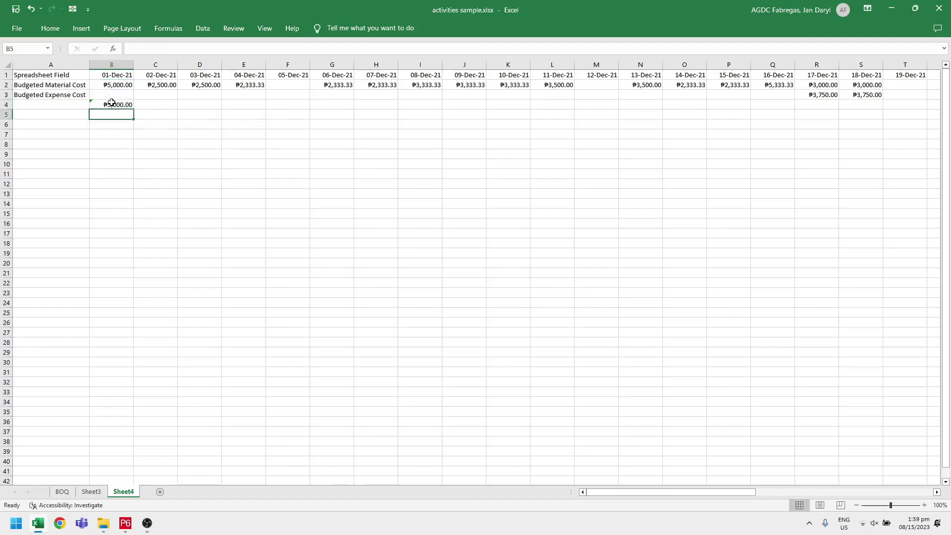
- Copy the cost sum formula from B4 across row 4 to the 07-Jan-22 column (C4:AM4)
key("ctrl+c")
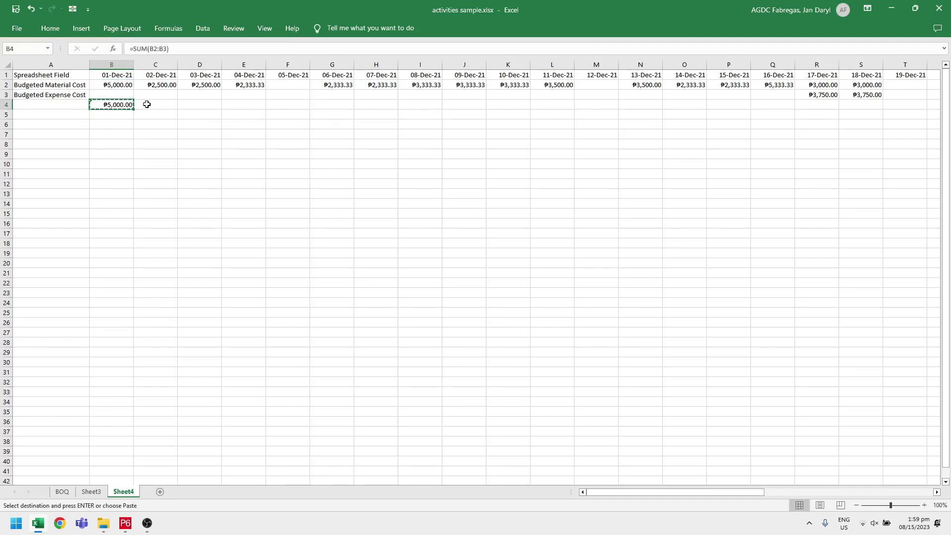
left_click(145, 104)
left_click_drag(628, 494, 788, 494)
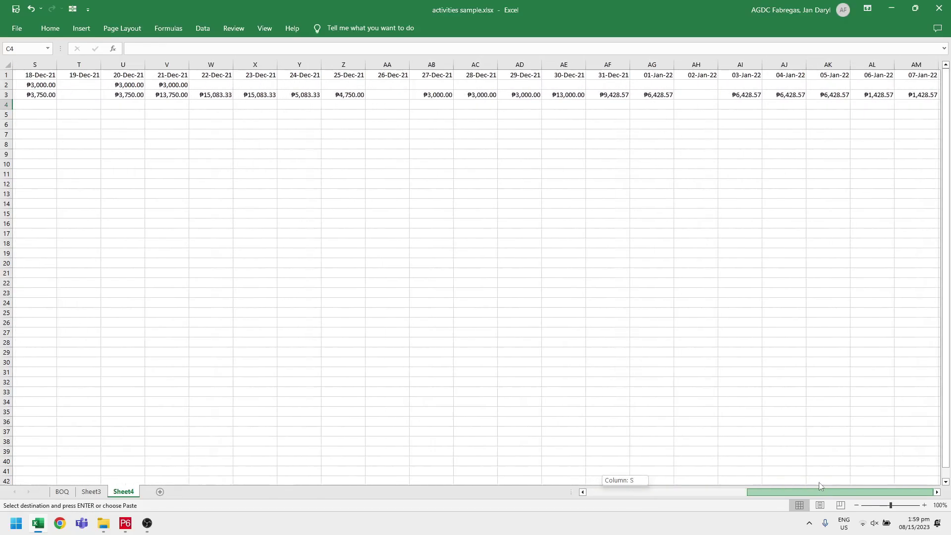
left_click(911, 105, "shift")
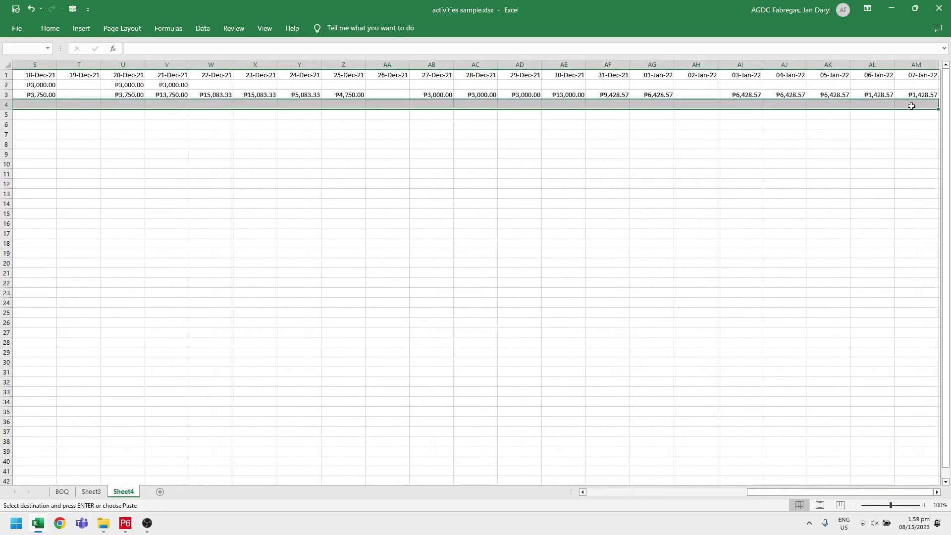
key("ctrl+v")
- Label the daily totals row in cell A4 as Periodic Cost
left_click(57, 106)
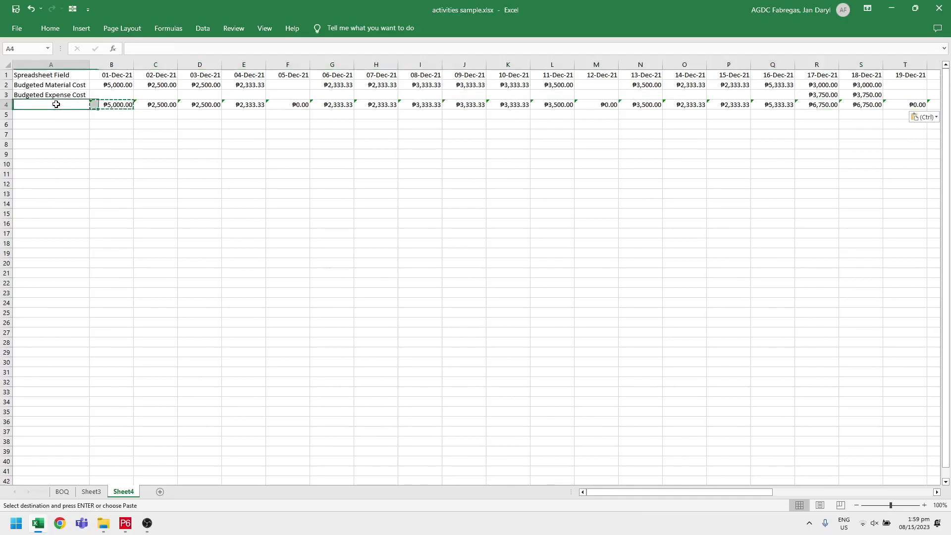
type("Periodic")
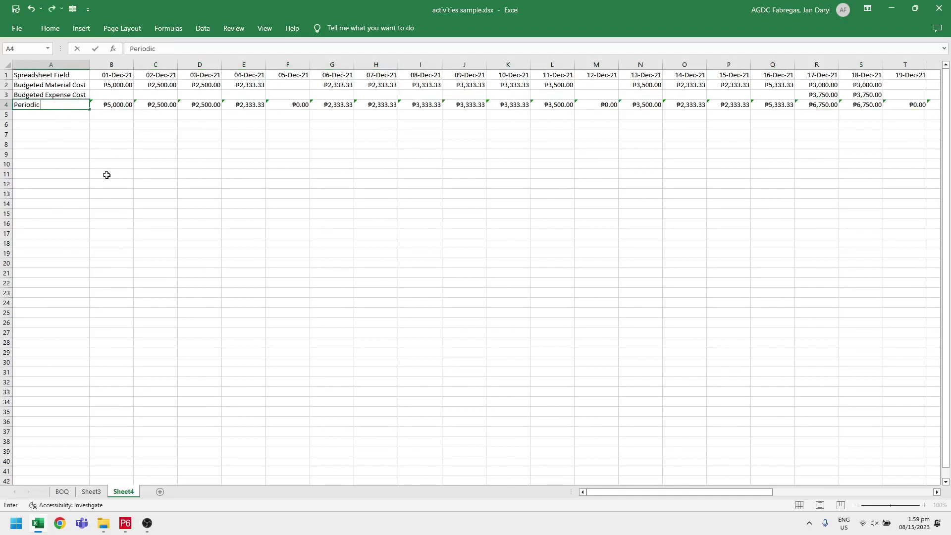
type(" Cost")
key("Return")
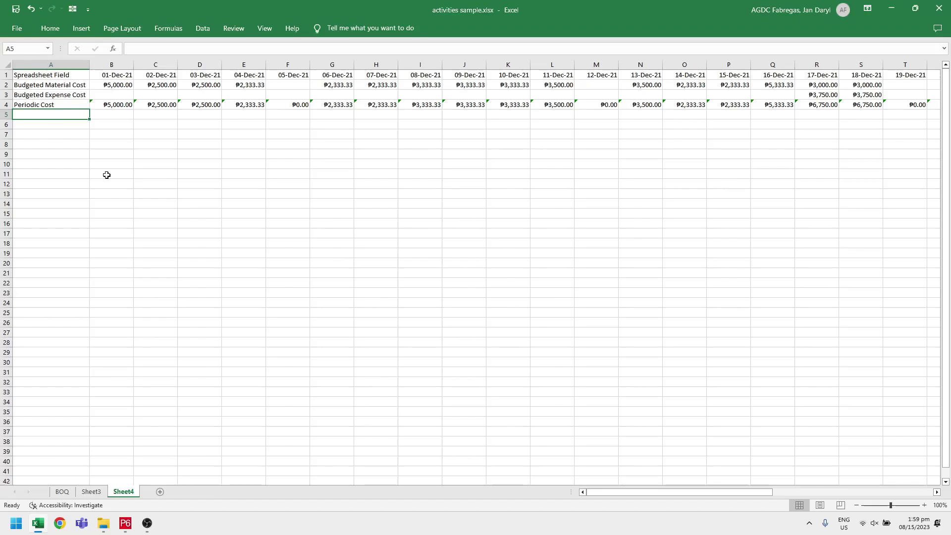
- Label cell A5 Cummulative and enter =B4 in cell B5 as the first running total
type("Cumm")
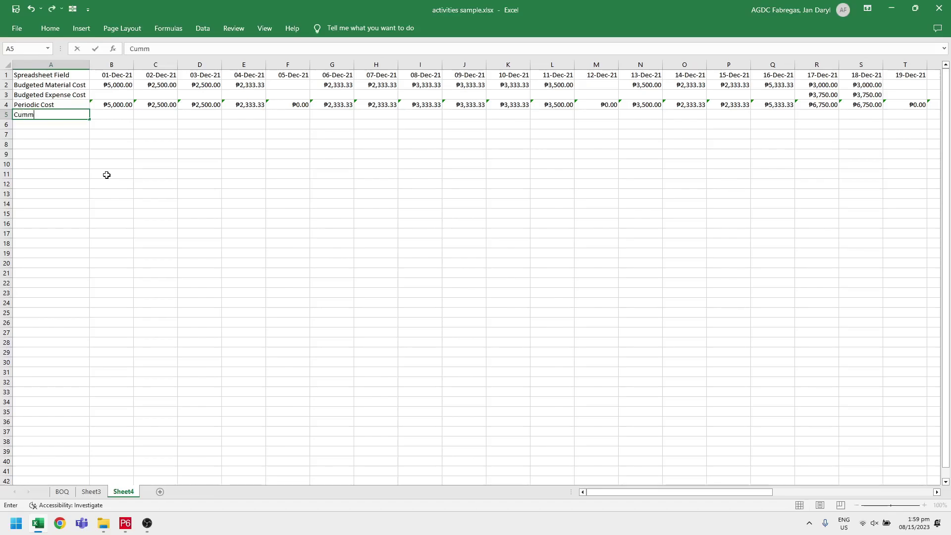
type("ulative")
key("Tab")
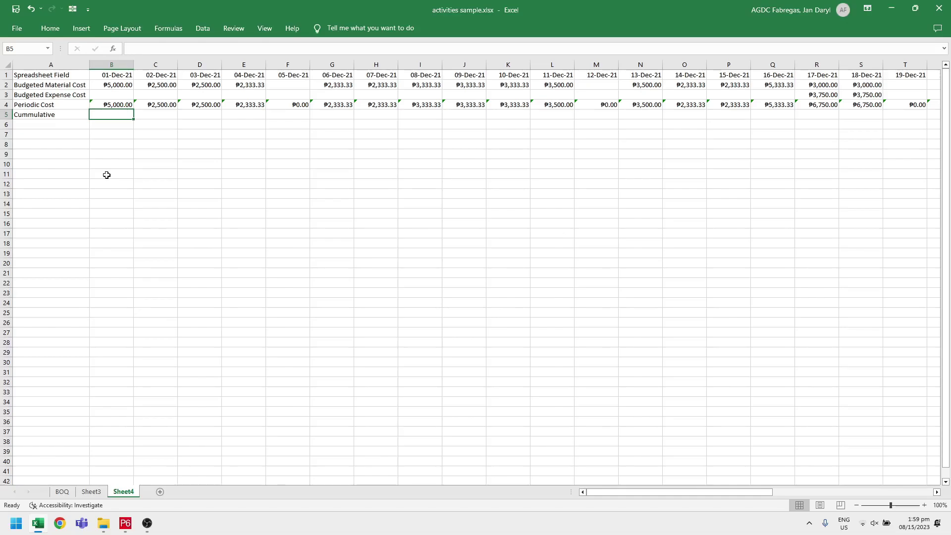
type("=B4")
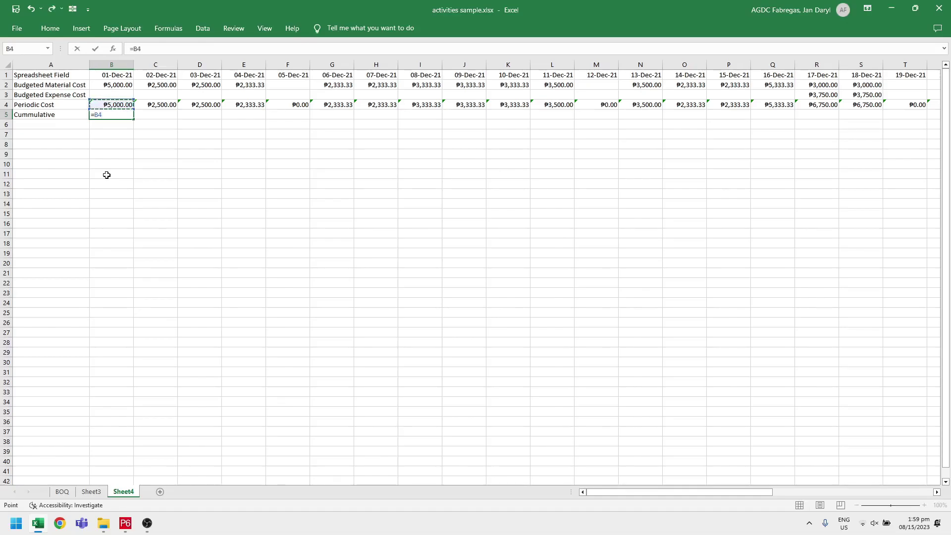
key("Return")
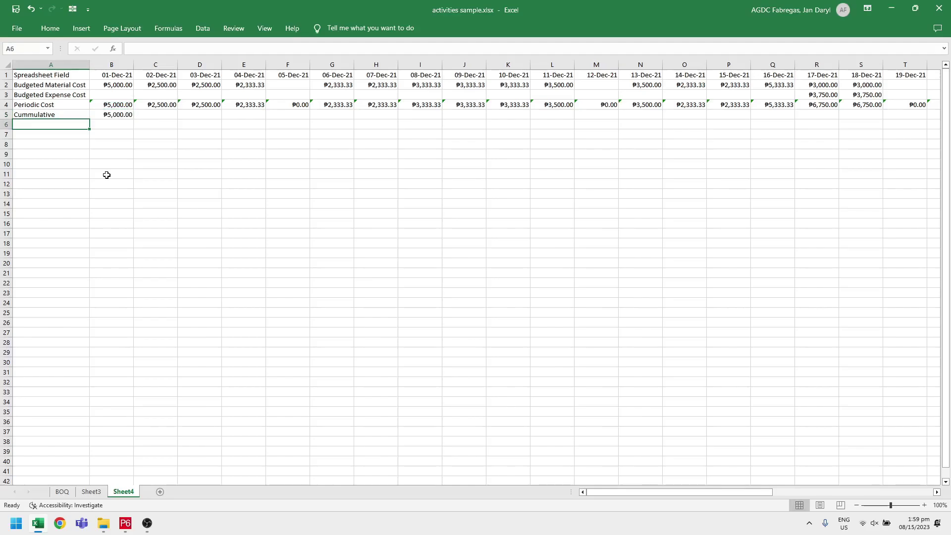
- Enter =B5+C4 in cell C5 to add the 02-Dec-21 periodic cost to the running total
left_click(151, 115)
type("=")
key("Left")
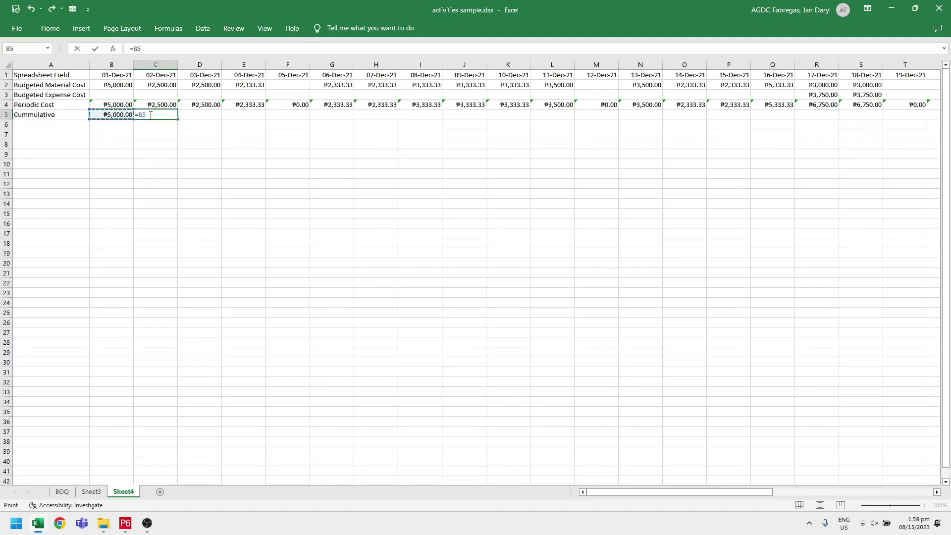
type("+")
key("Up")
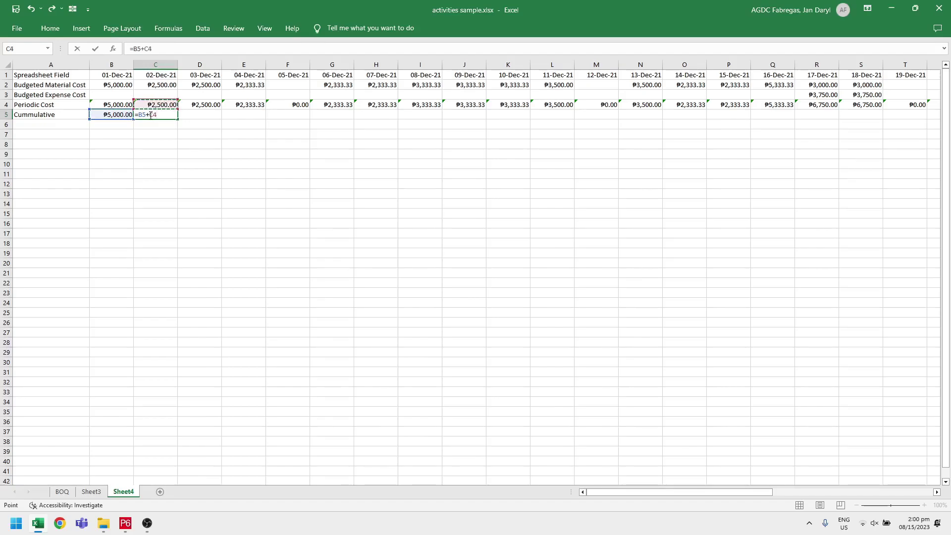
key("Return")
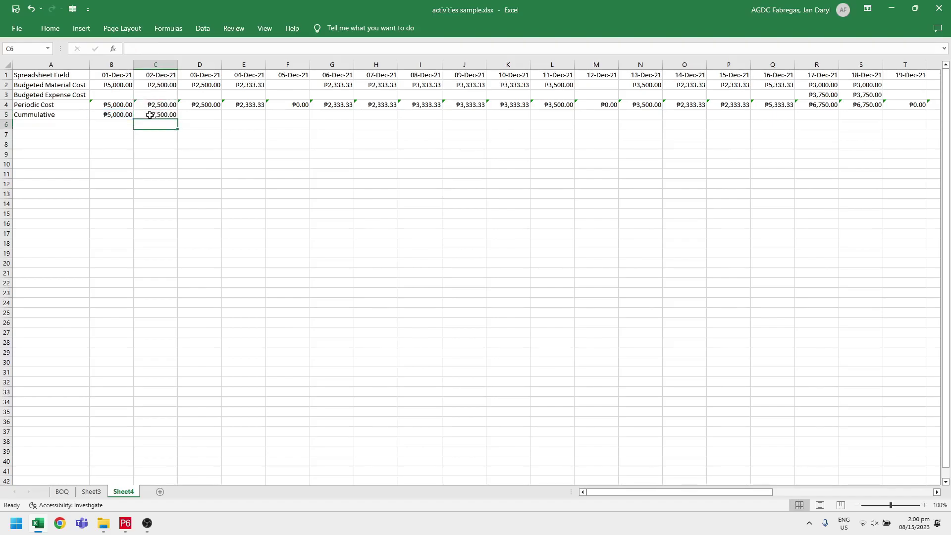
- Copy the running total formula from C5 across row 5 to the 07-Jan-22 column (D5:AM5)
left_click(157, 113)
key("ctrl+c")
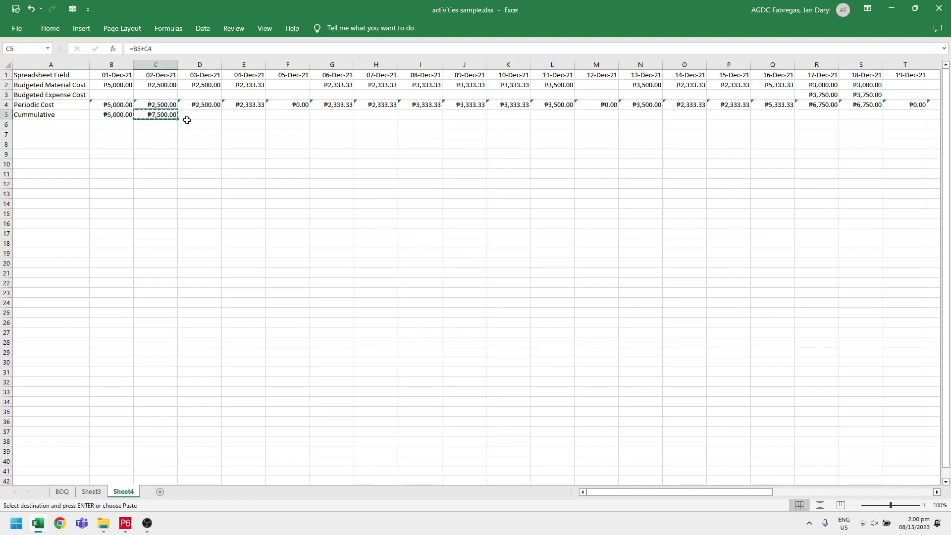
left_click(187, 118)
left_click_drag(659, 491, 816, 480)
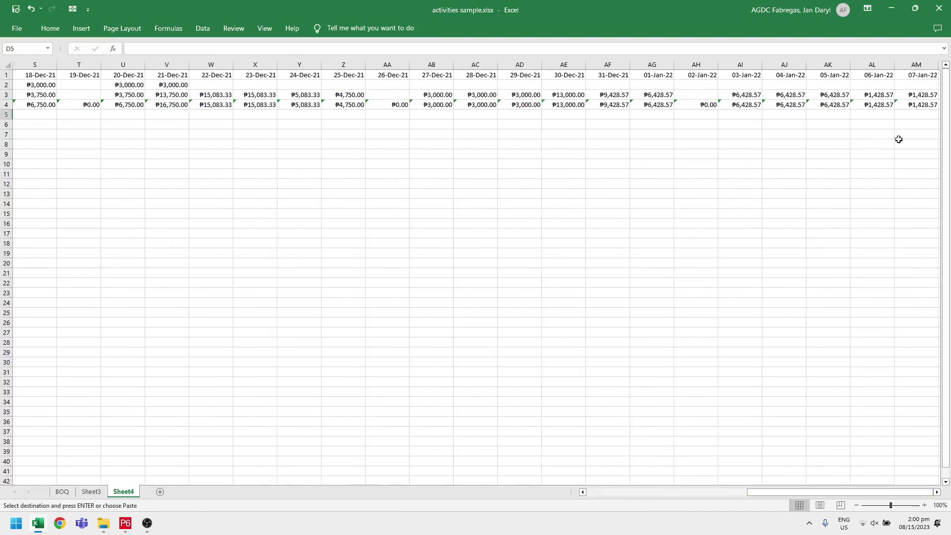
left_click(917, 113, "shift")
key("ctrl+v")
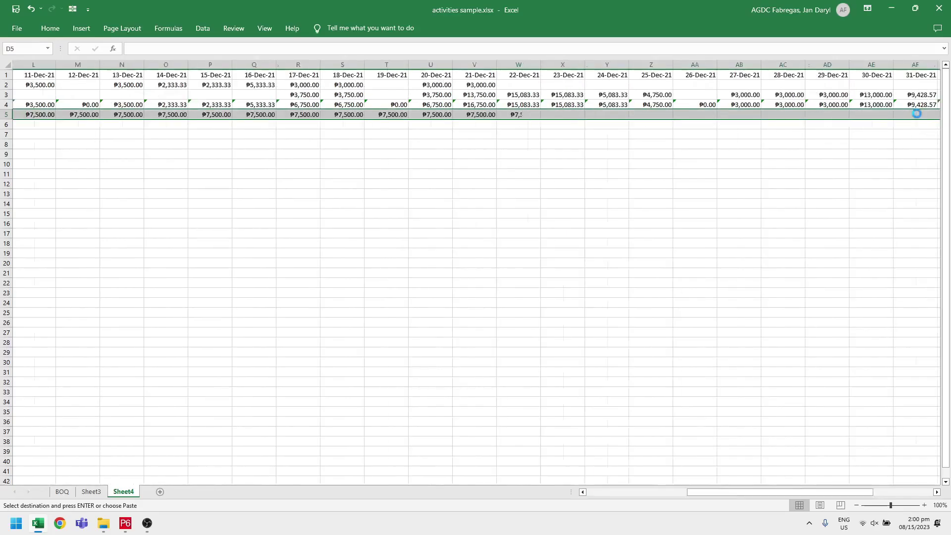
scroll(842, 153, "left", 10)
left_click(593, 215)
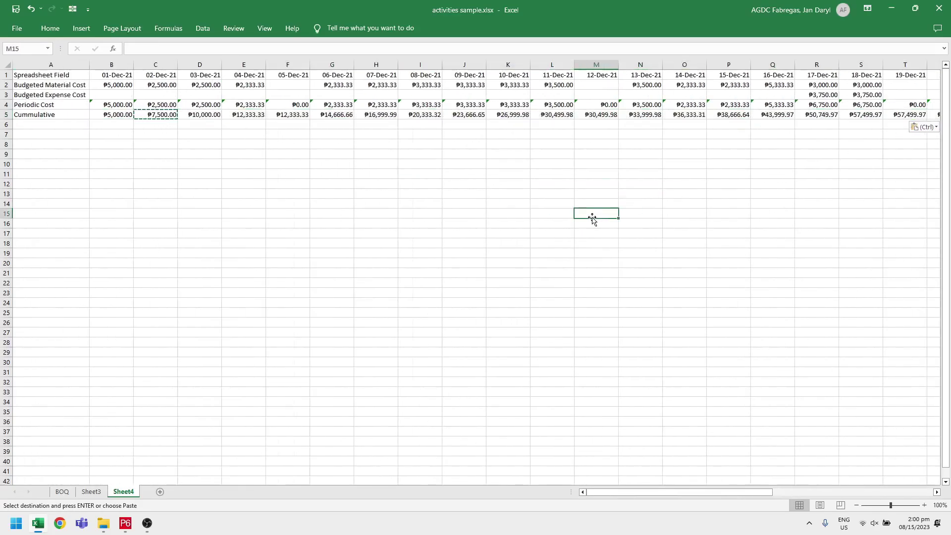
key("Escape")
key("ctrl+Up")
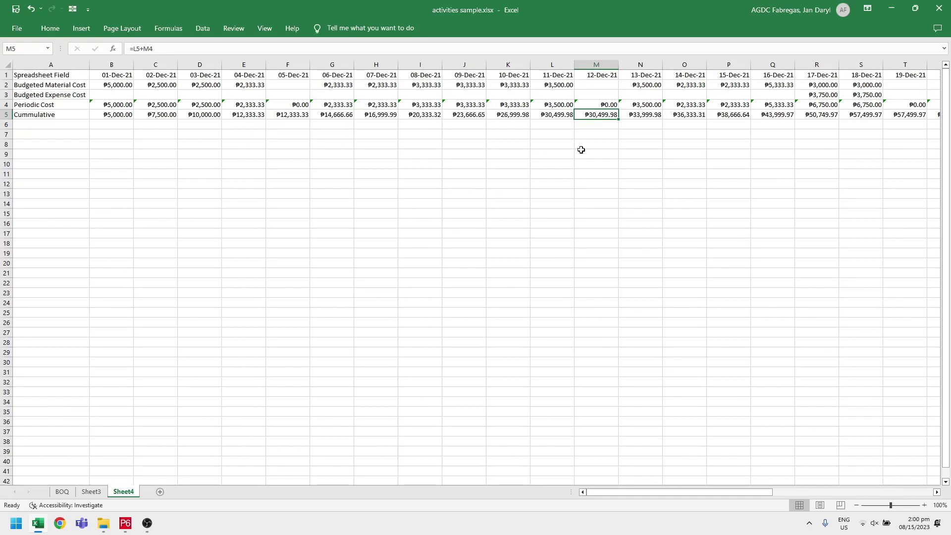
- Insert a 2-D clustered column chart from the cost table that starts in cell A1
left_click(76, 29)
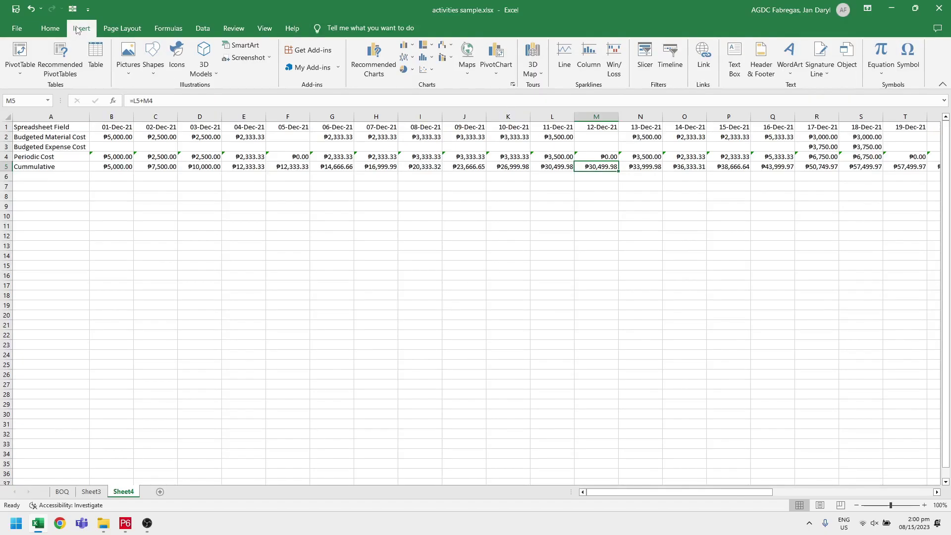
key("ctrl+Home")
left_click(404, 44)
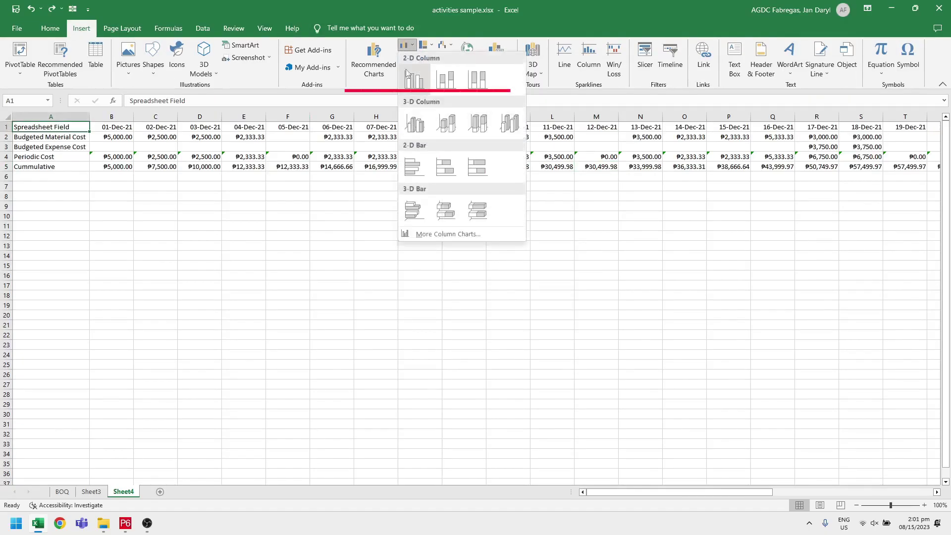
left_click(415, 124)
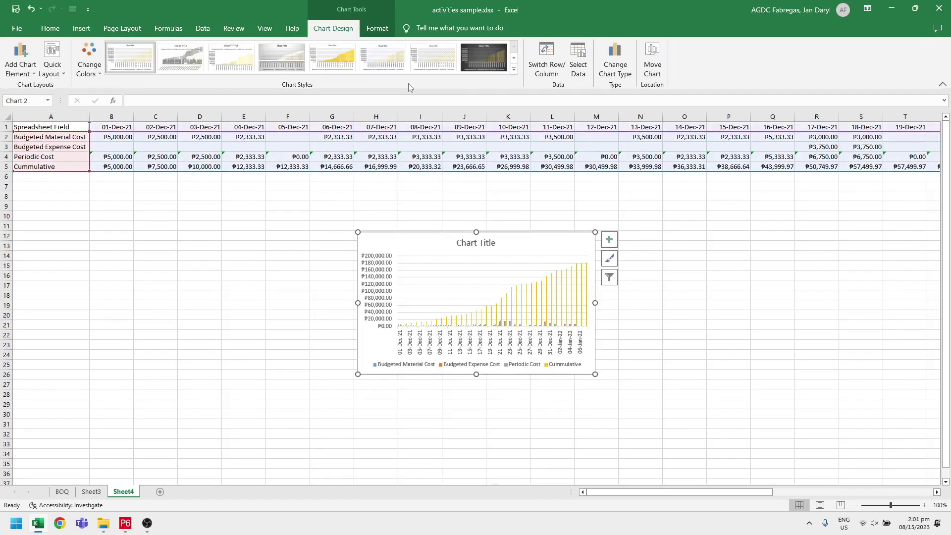
- Remove the Budgeted Expense Cost and Budgeted Material Cost series from the chart's data source
right_click(435, 233)
left_click(470, 372)
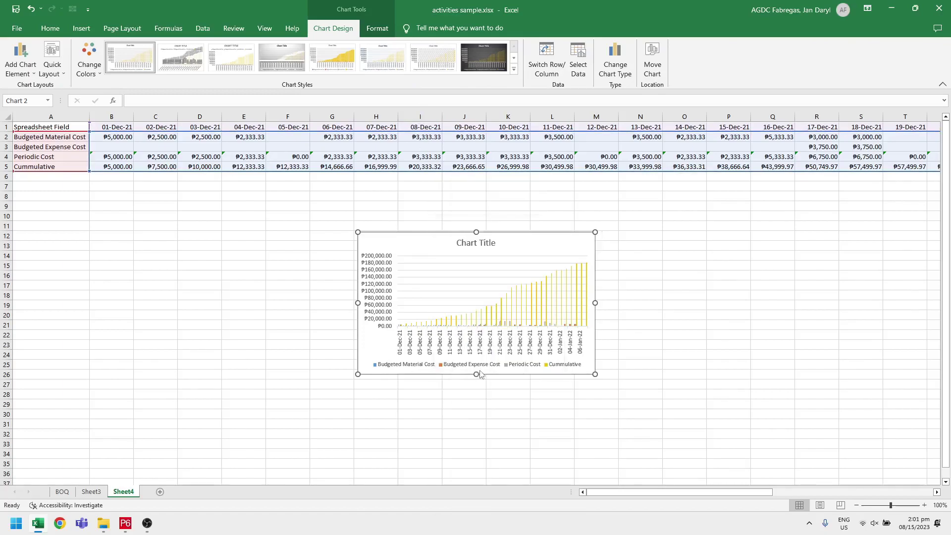
left_click(236, 271)
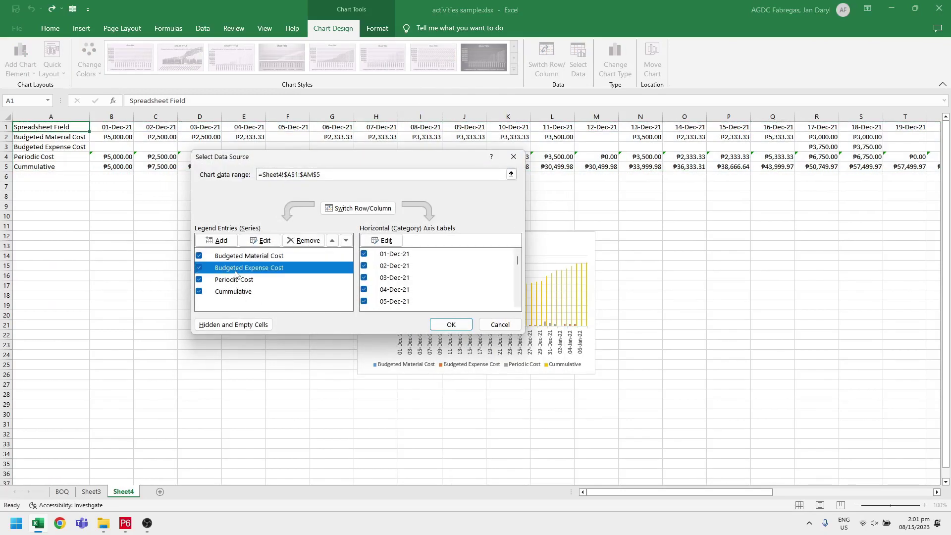
left_click(304, 240)
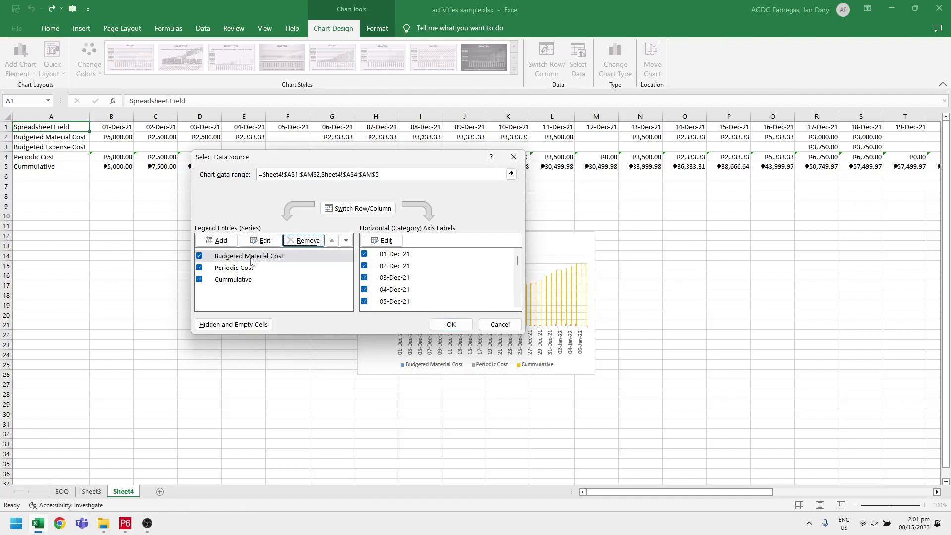
left_click(305, 240)
left_click(451, 325)
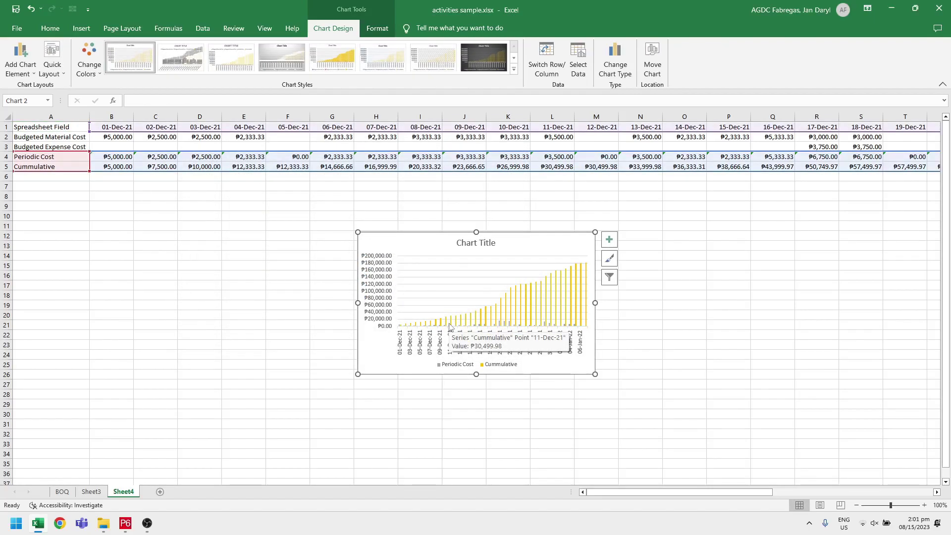
- Change the chart to a combo with Periodic Cost as clustered columns and Cummulative as a line on the secondary axis
right_click(436, 240)
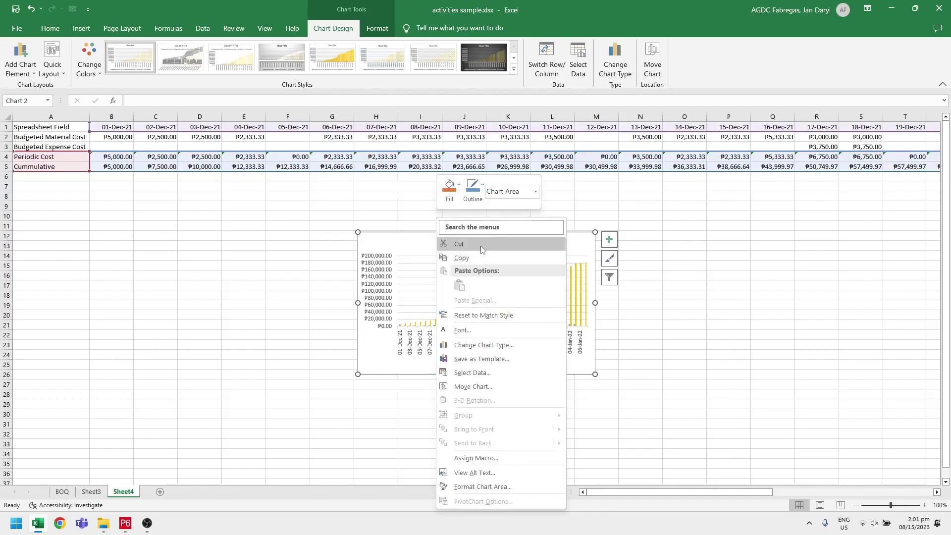
left_click(508, 346)
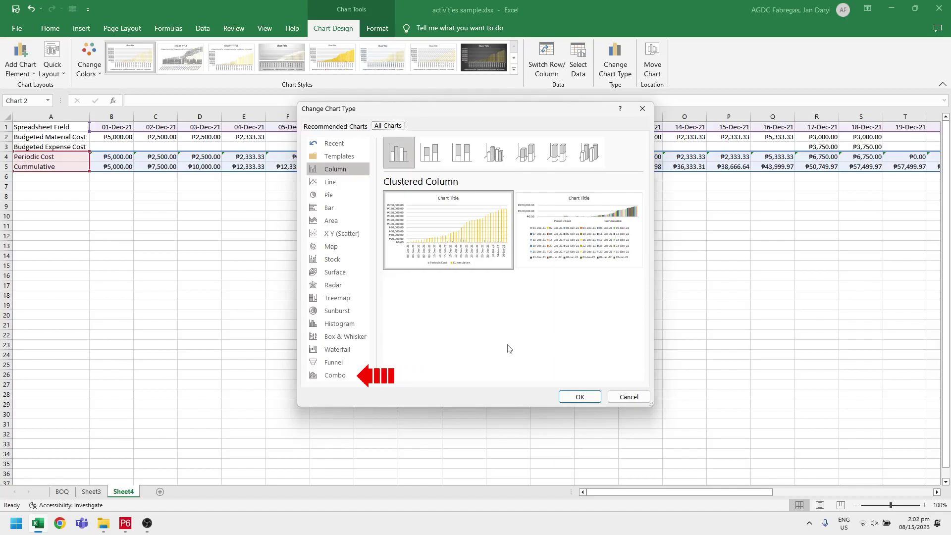
left_click(350, 376)
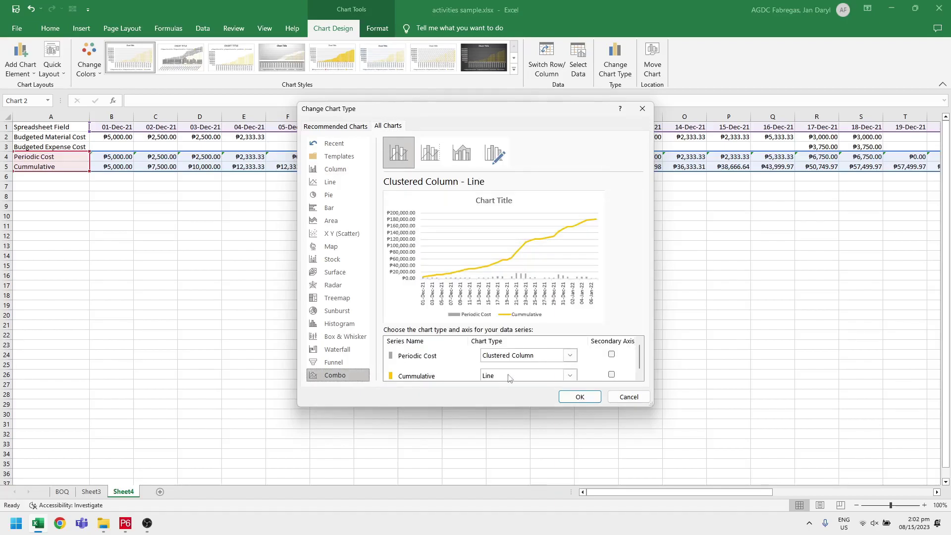
left_click(612, 376)
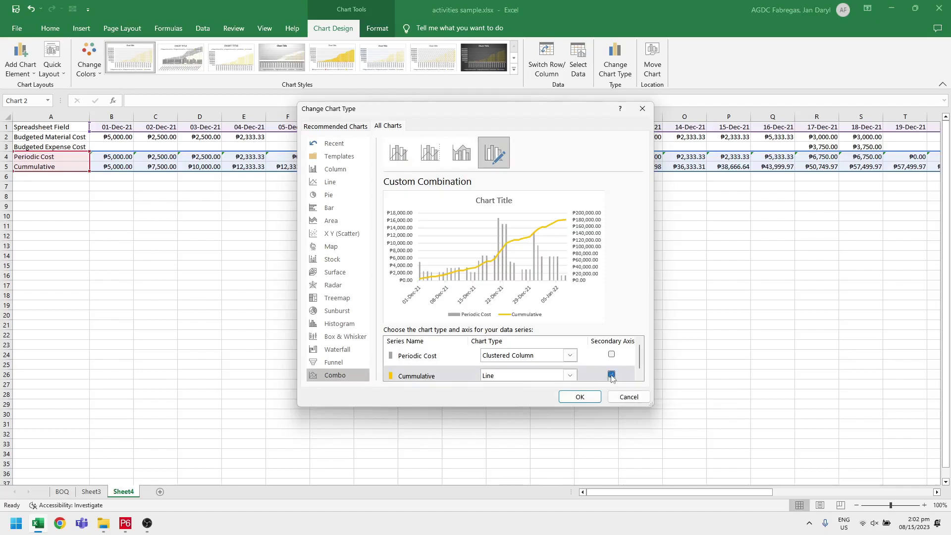
left_click(588, 398)
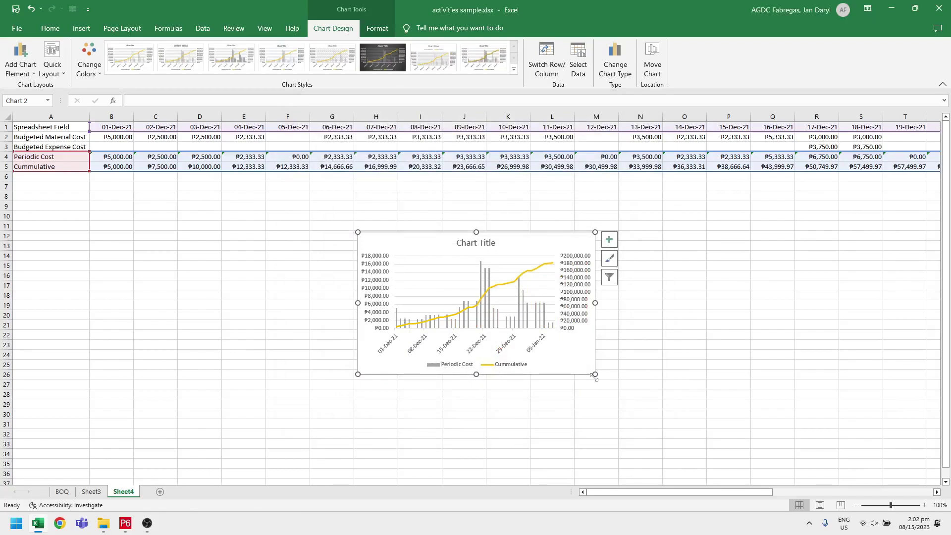
- Enlarge the chart and position it below the cost table, covering about D8 to P31
left_click_drag(595, 375, 730, 439)
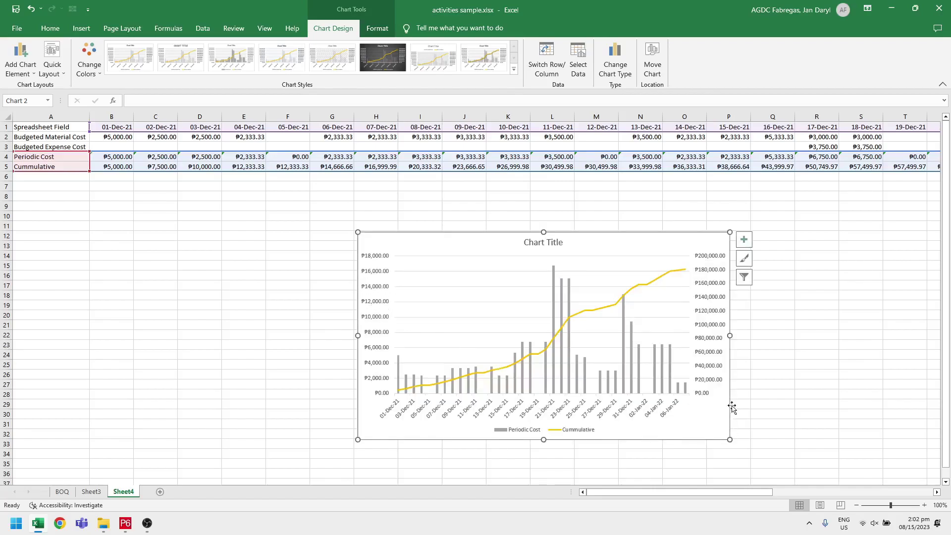
left_click_drag(732, 394, 587, 357)
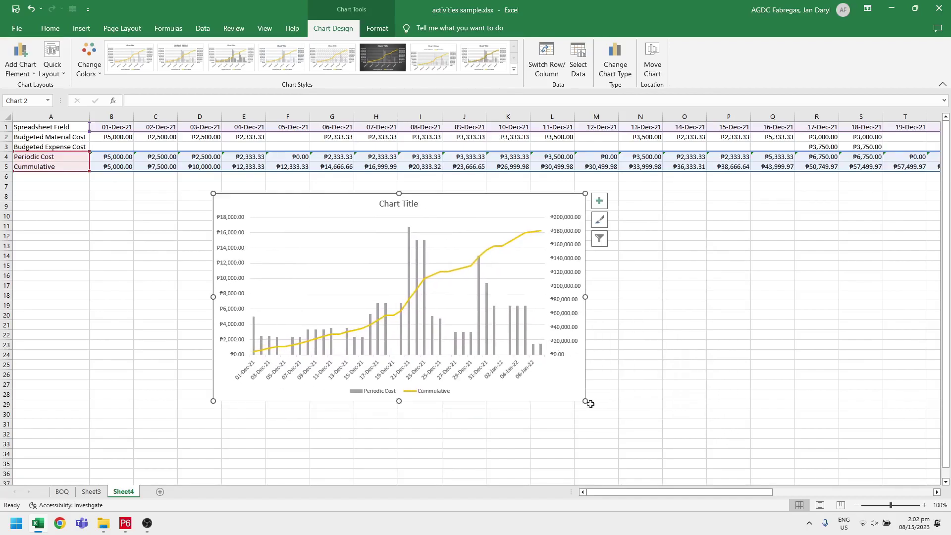
left_click_drag(585, 400, 727, 430)
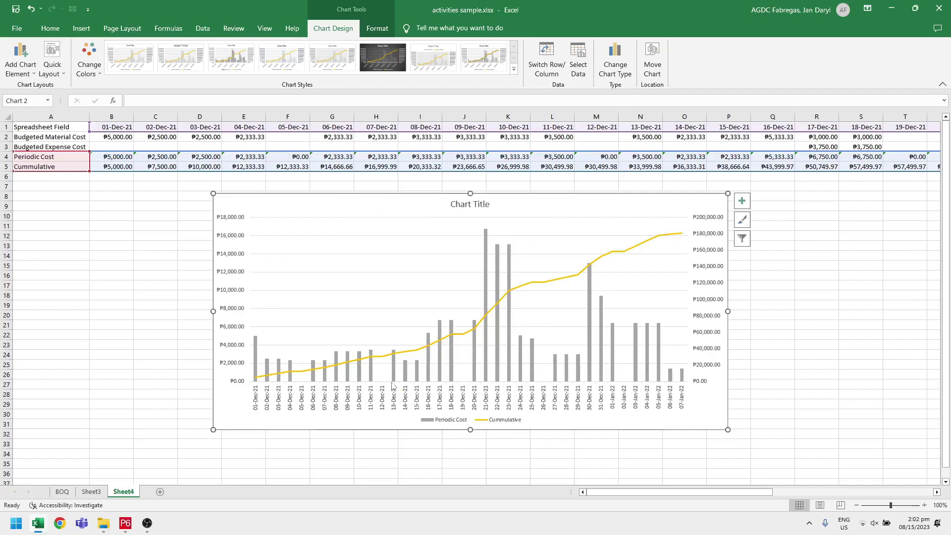
left_click(321, 187)
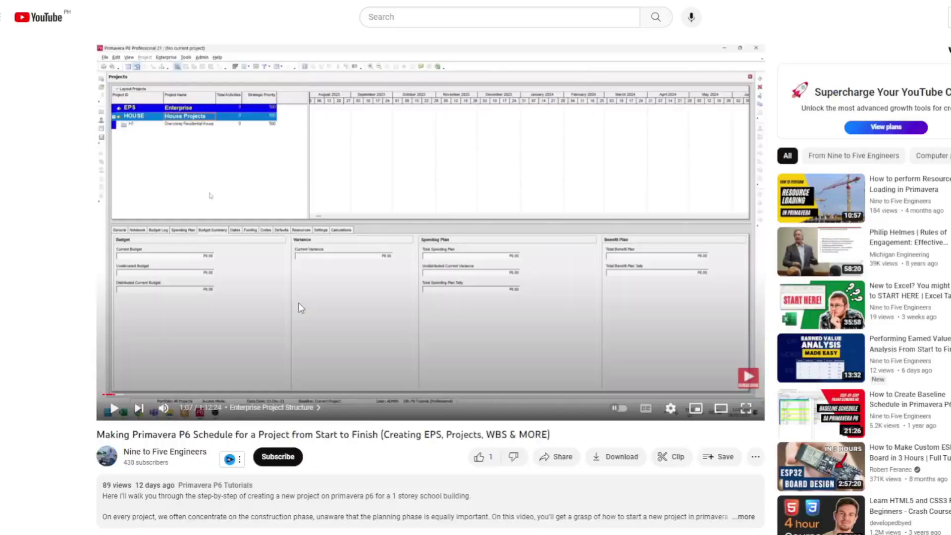
scroll(299, 302, "down", 2)
type("Y")
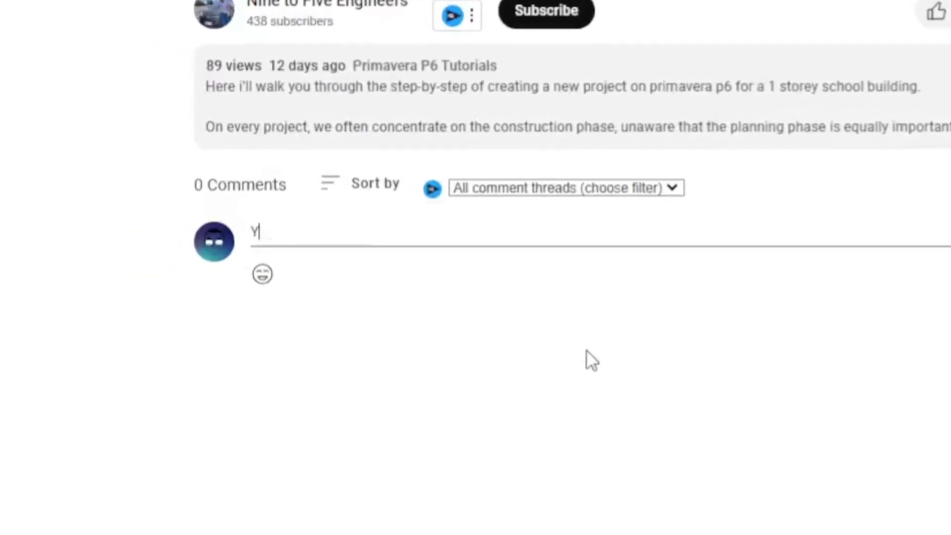
type("our video is great!")
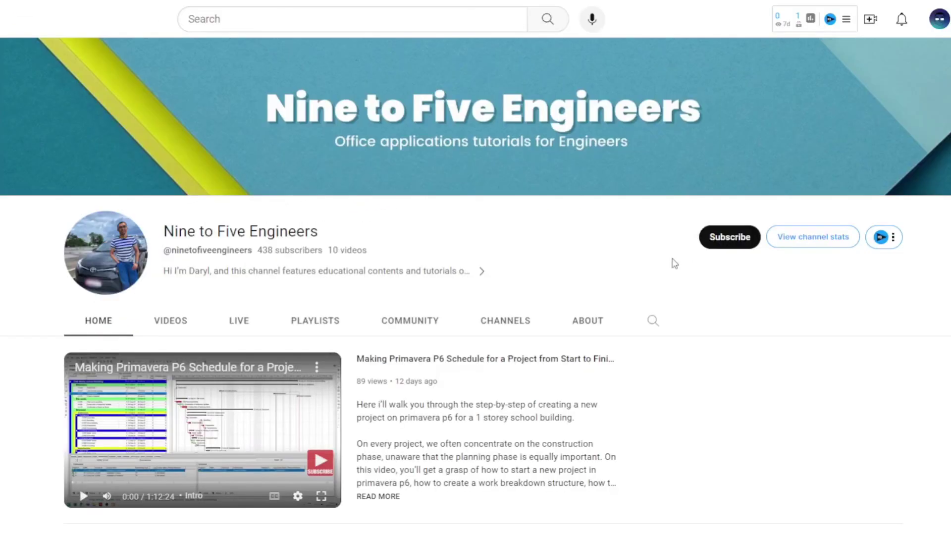
scroll(649, 261, "down", 8)
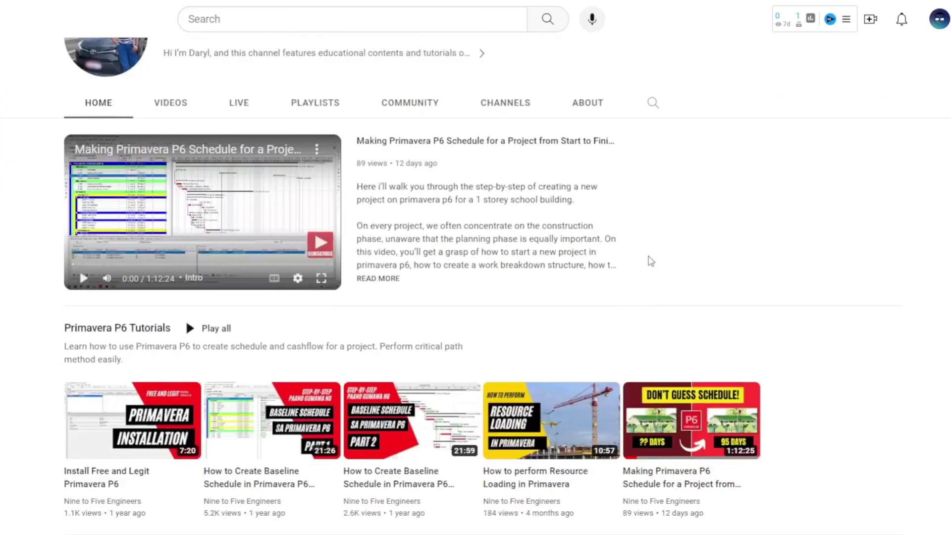
scroll(650, 261, "down", 4)
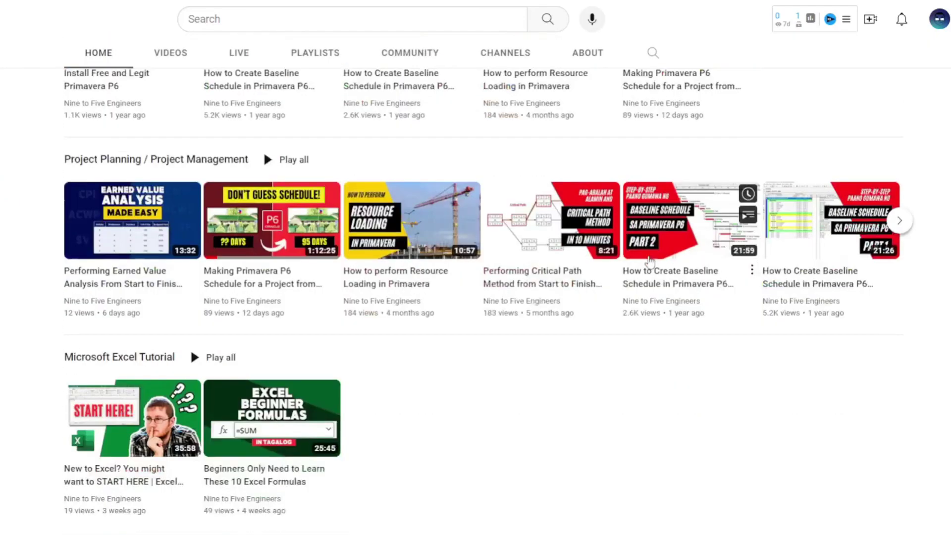